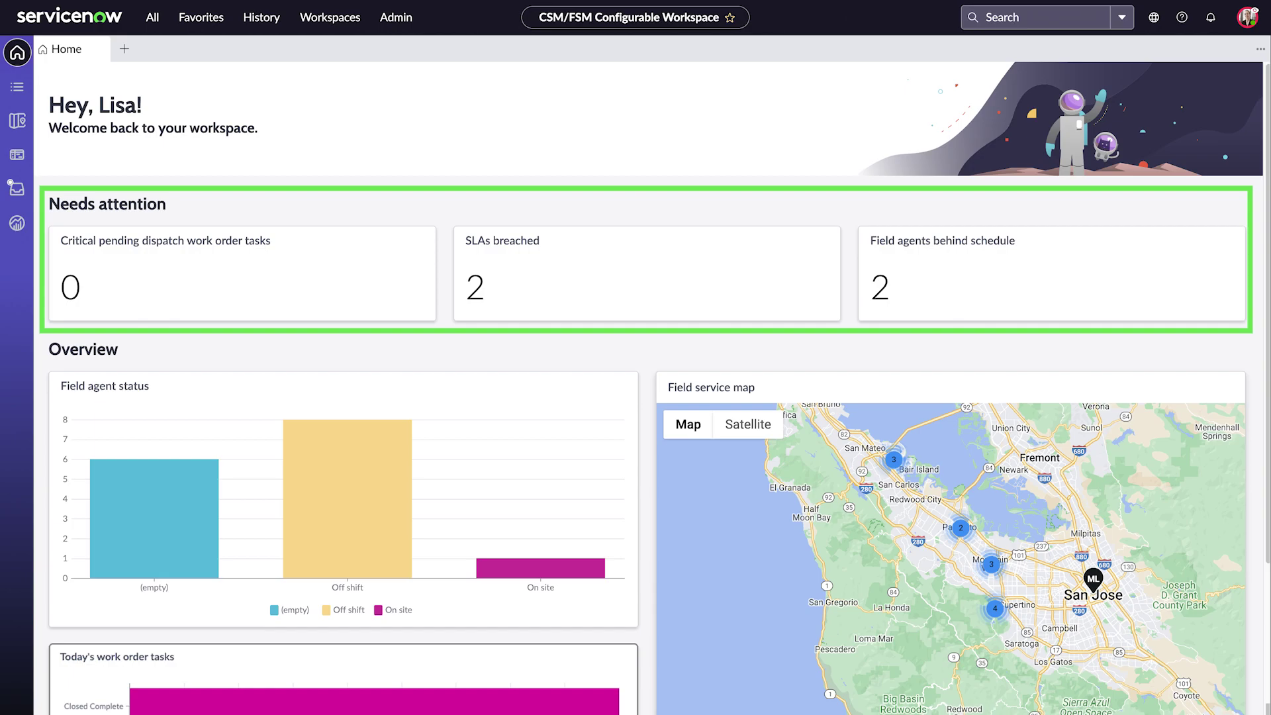
Step: Zoom into the '2' cluster on the Field service map and open the RW agent's info card
{"action": "scroll", "coordinate": [652, 397], "scroll_direction": "down", "scroll_amount": 3}
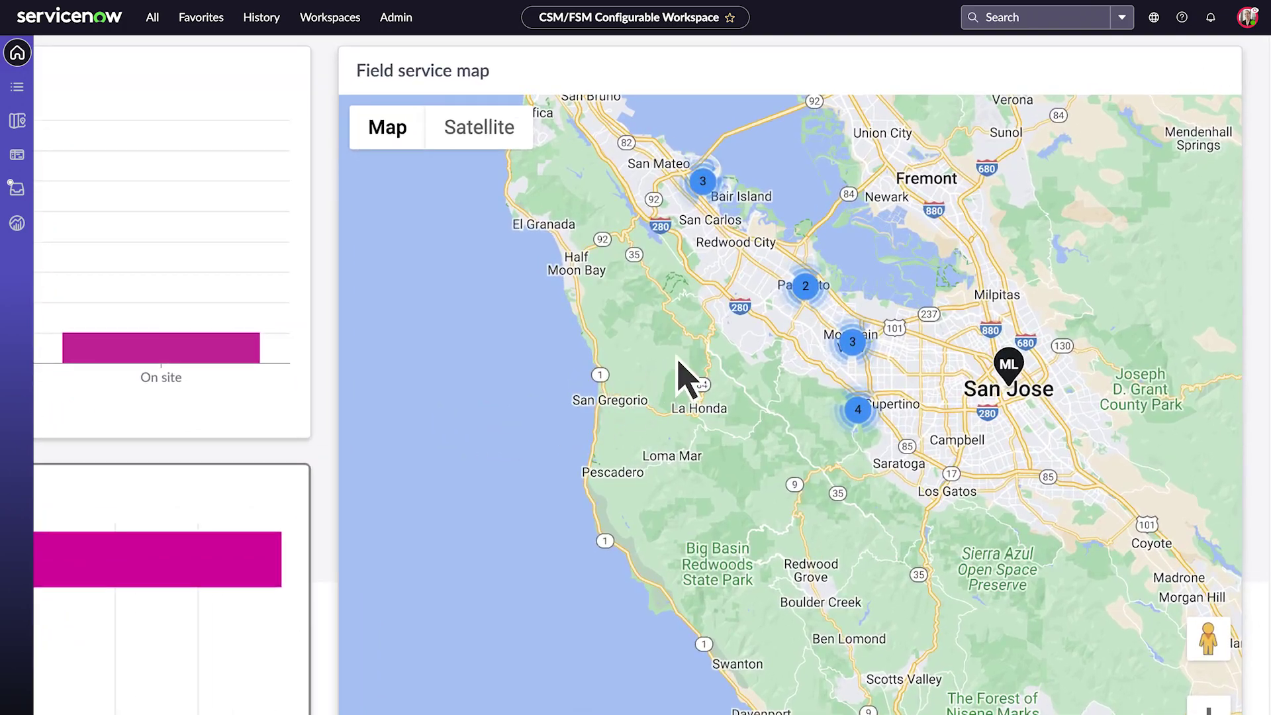
{"action": "left_click", "coordinate": [810, 297]}
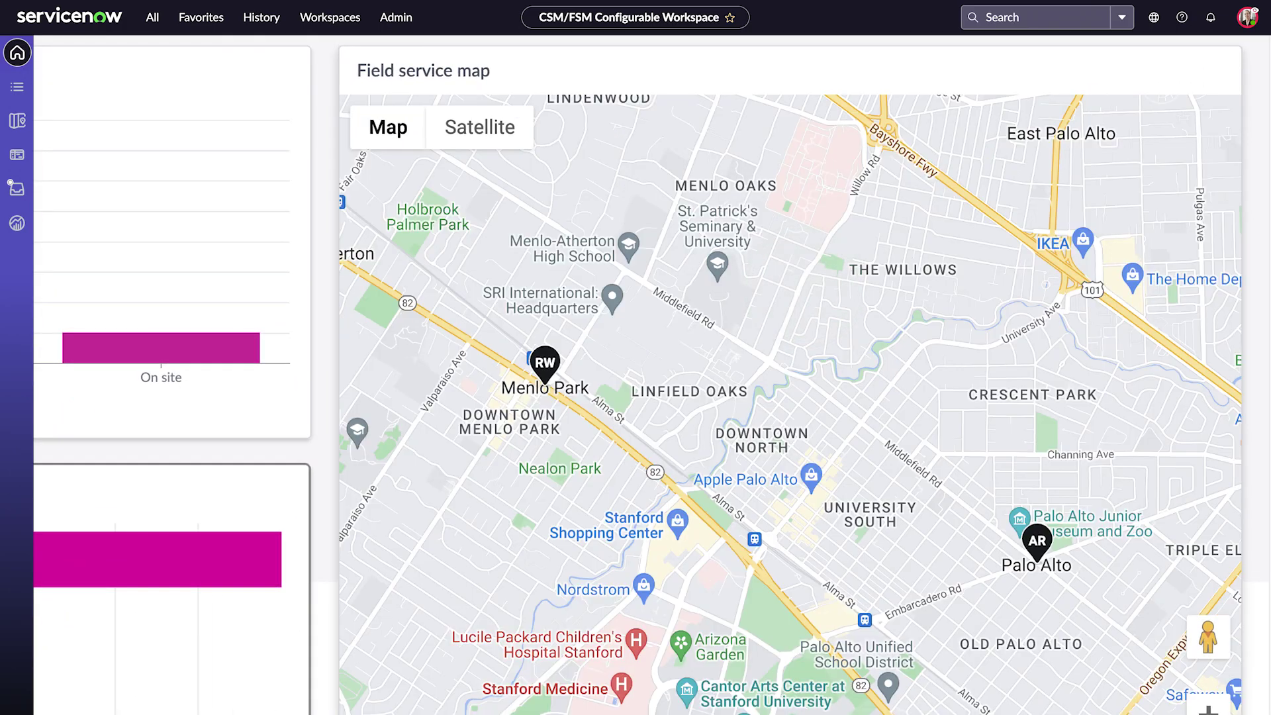
{"action": "mouse_move", "coordinate": [546, 375]}
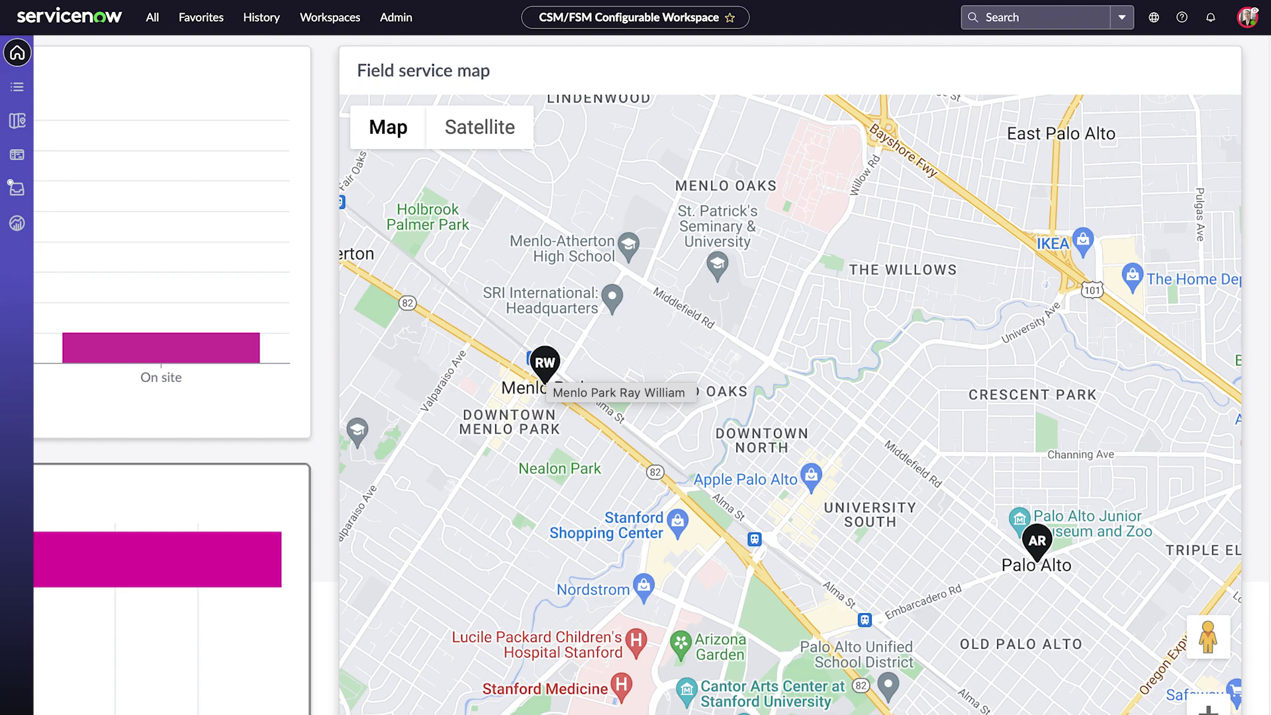
{"action": "left_click", "coordinate": [544, 363]}
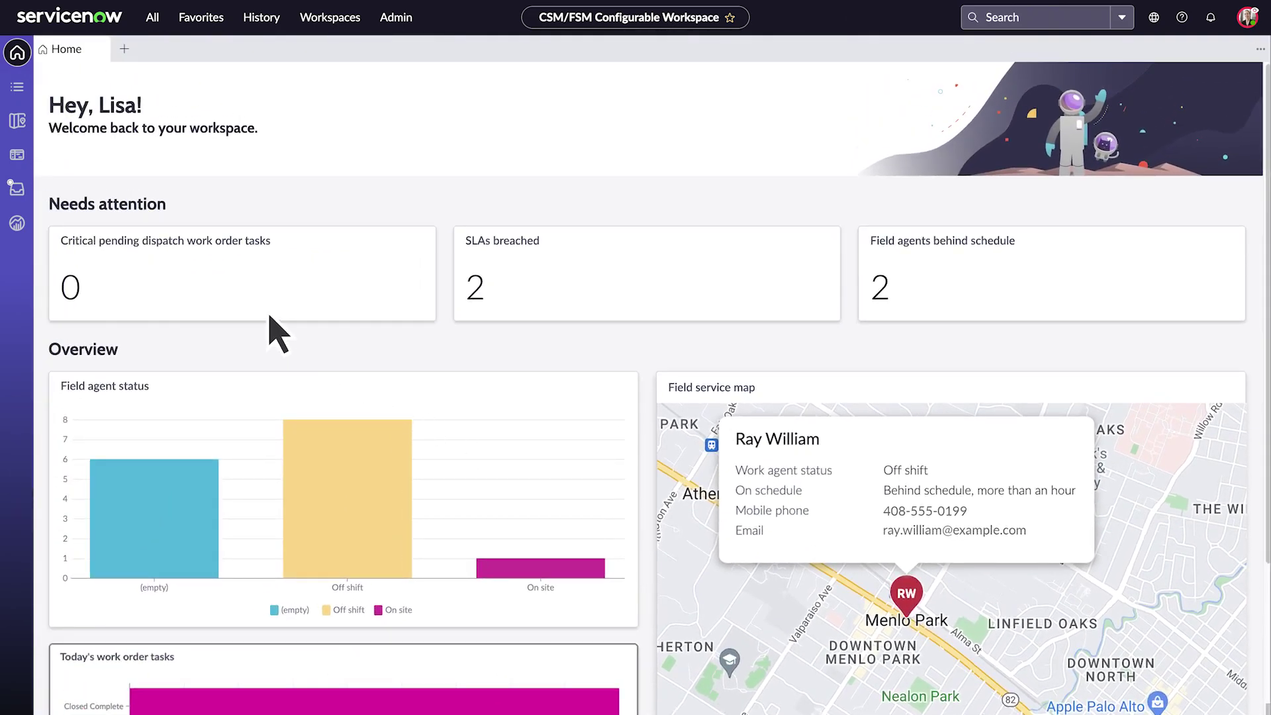
Step: Open the Dispatcher Workspace, keep the Pending Dispatch filter, and preview the Network connectivity task
{"action": "left_click", "coordinate": [17, 155]}
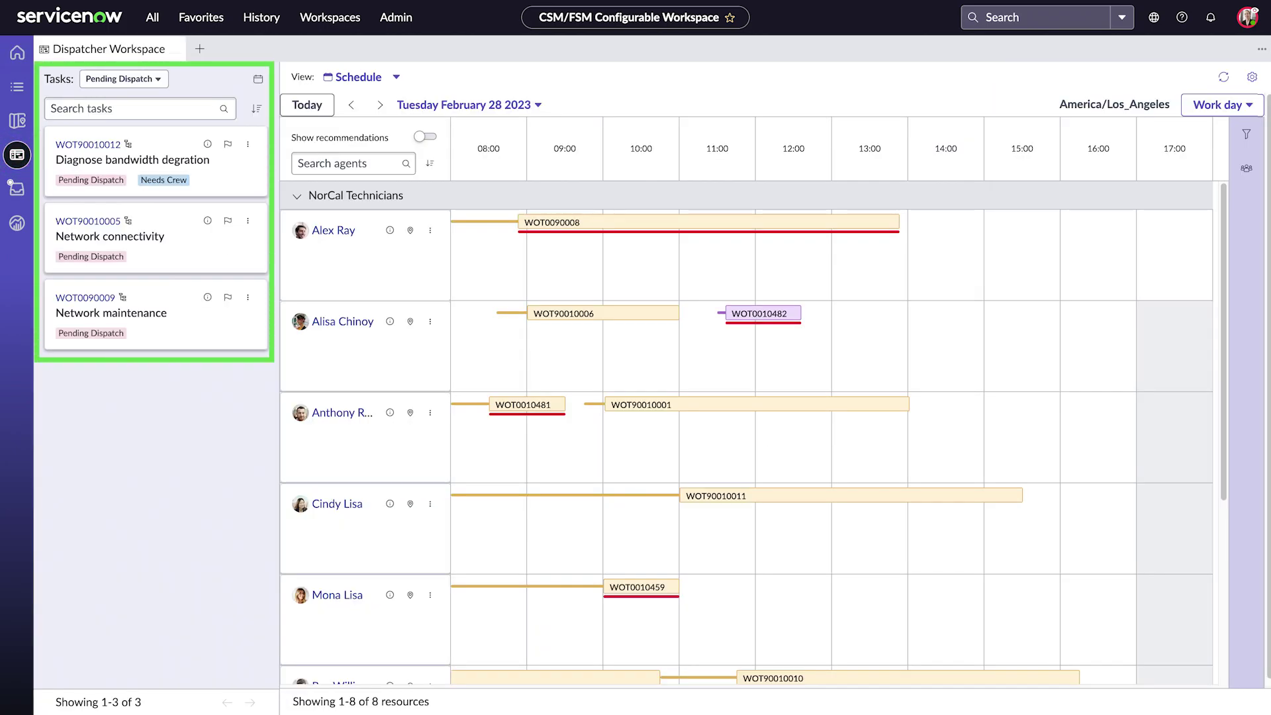
{"action": "left_click", "coordinate": [157, 79]}
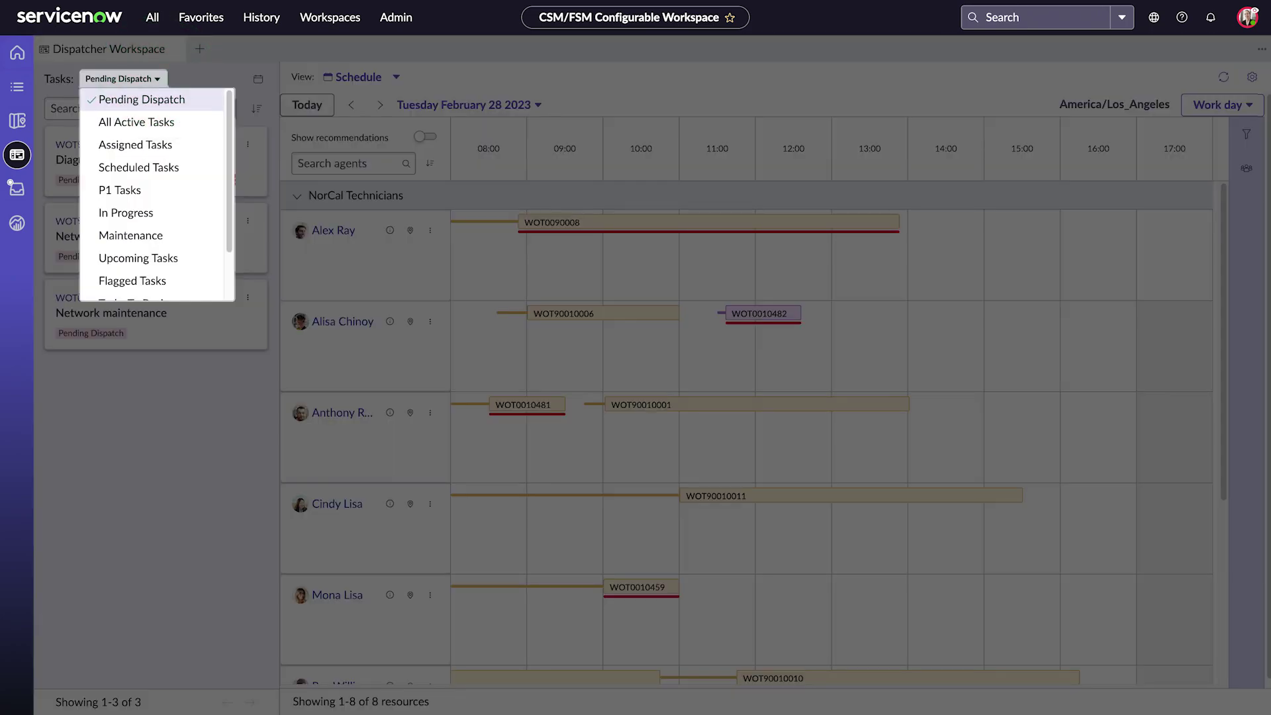
{"action": "left_click", "coordinate": [159, 80]}
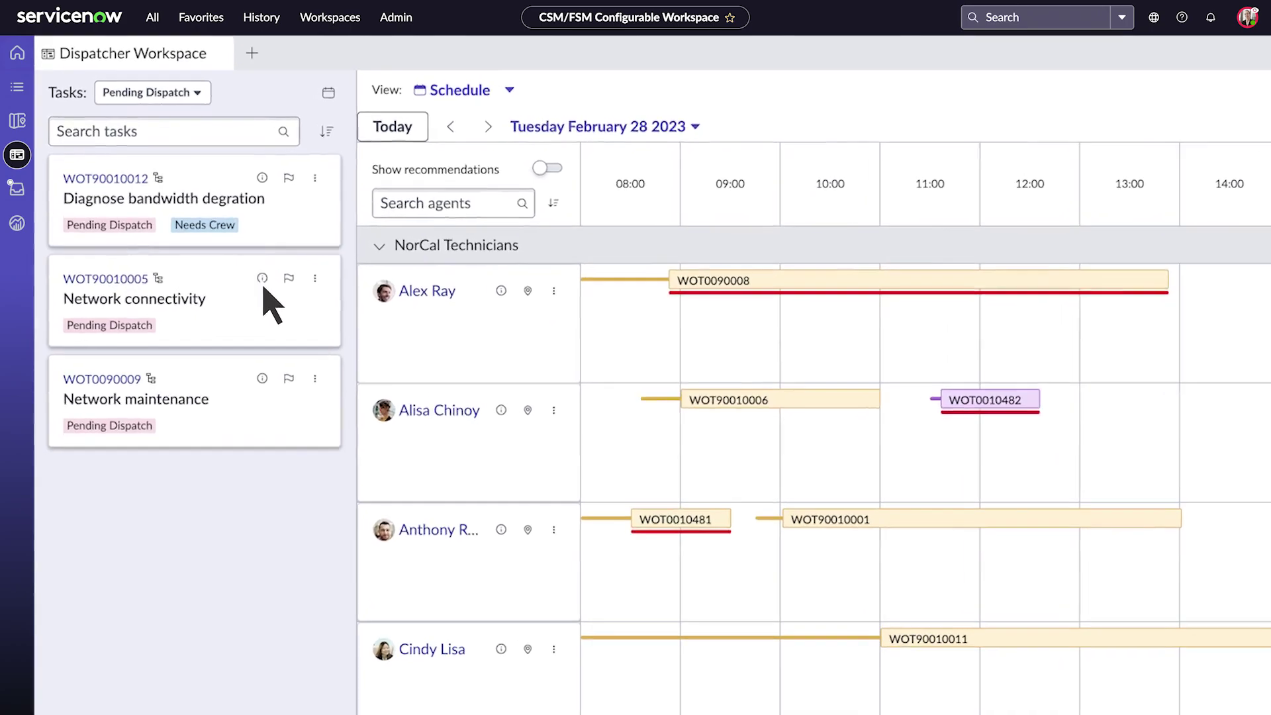
{"action": "left_click", "coordinate": [262, 278]}
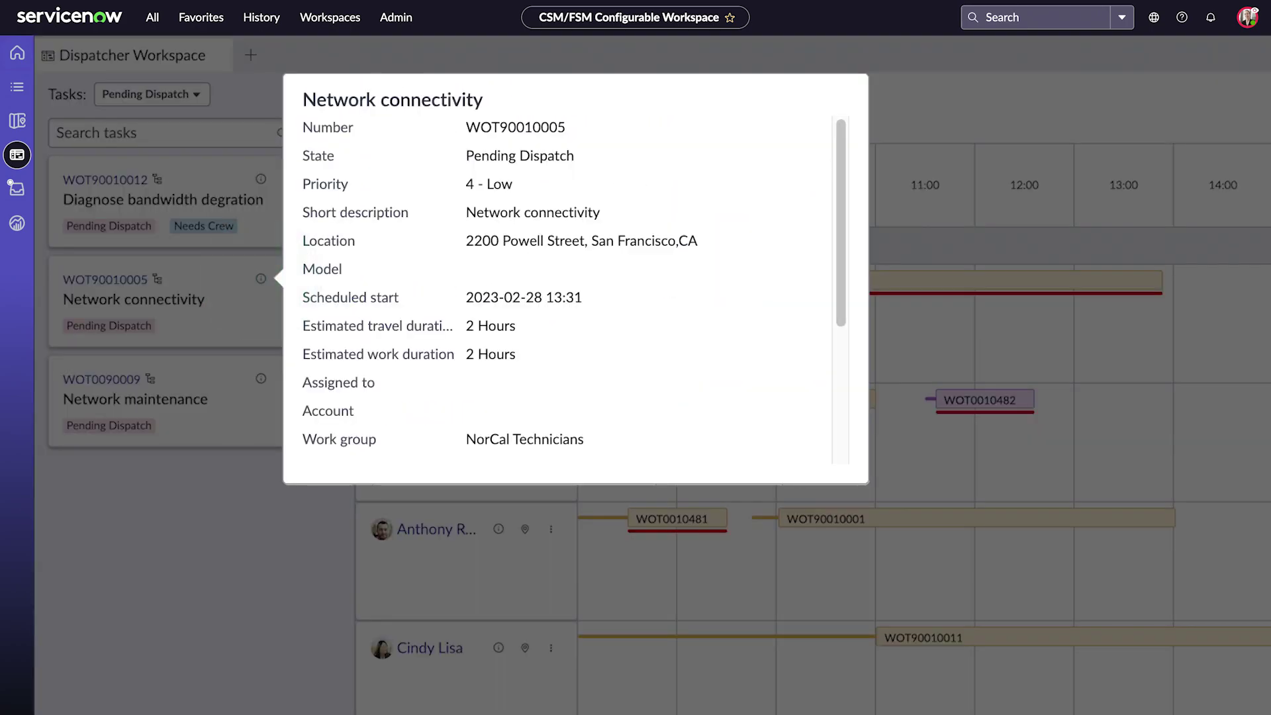
{"action": "key", "text": "Escape"}
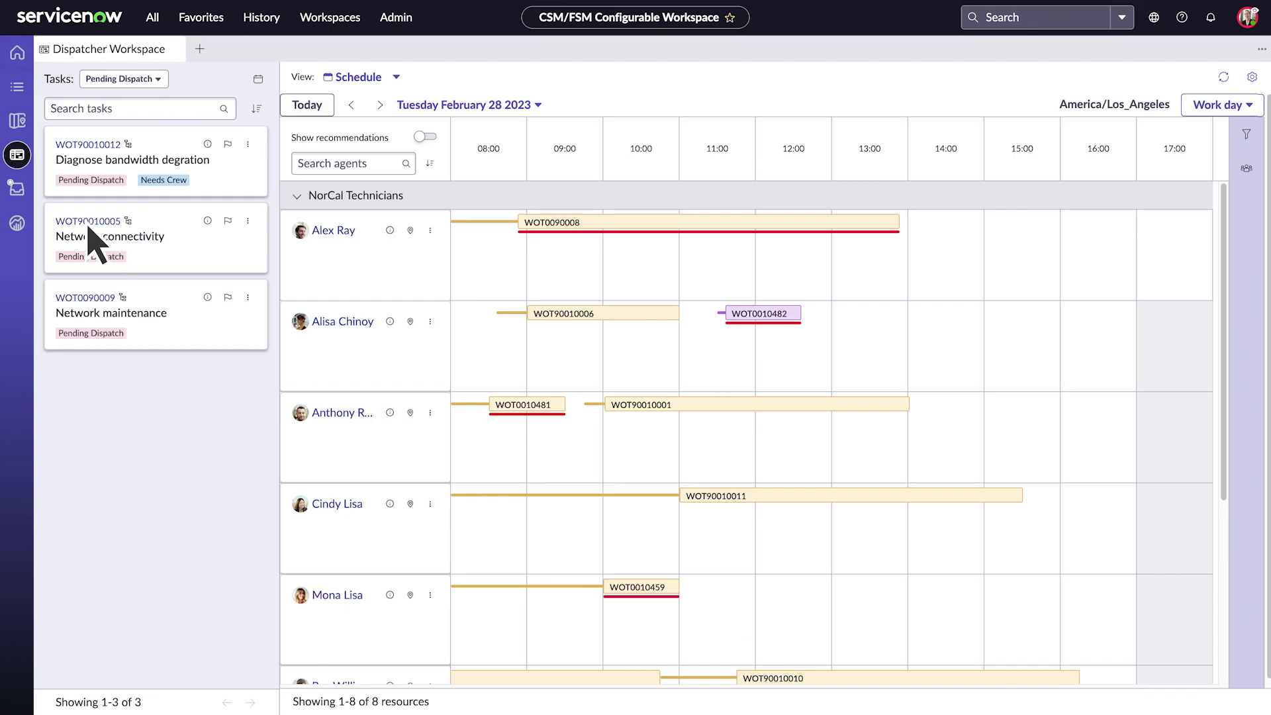
Step: View the full Network connectivity task record, then show that task on the map
{"action": "left_click", "coordinate": [89, 226]}
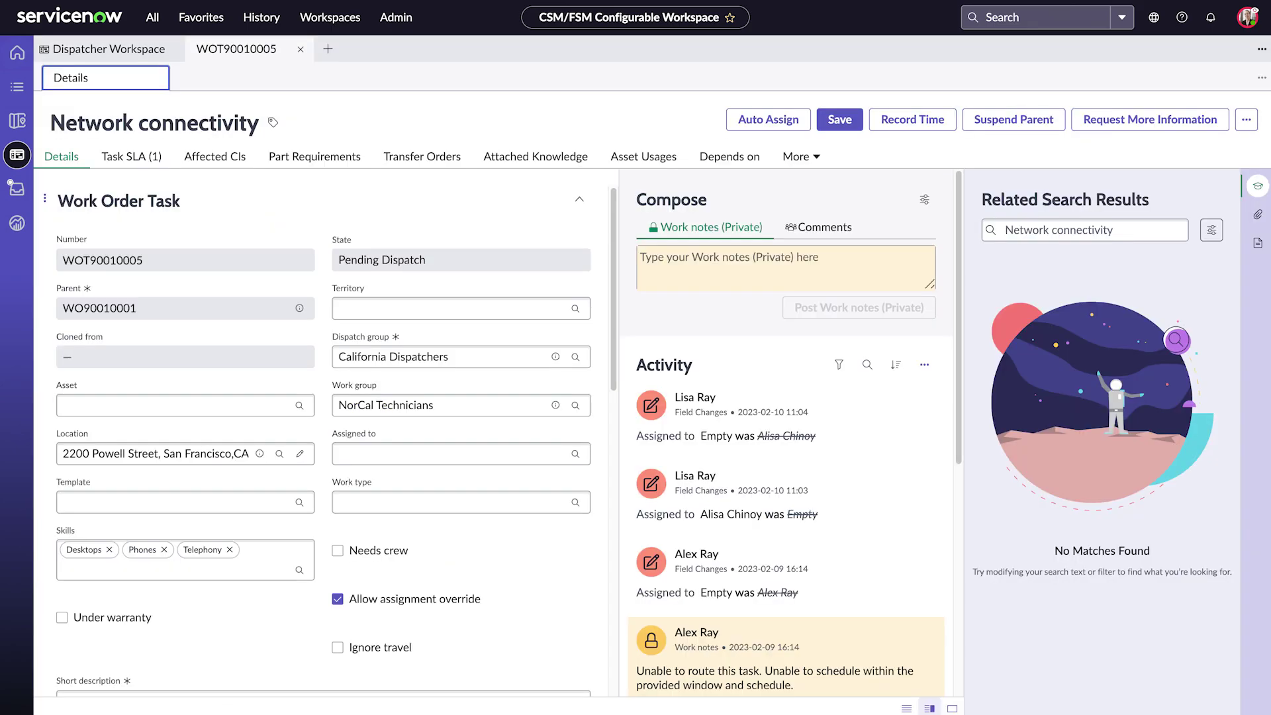
{"action": "left_click", "coordinate": [300, 49]}
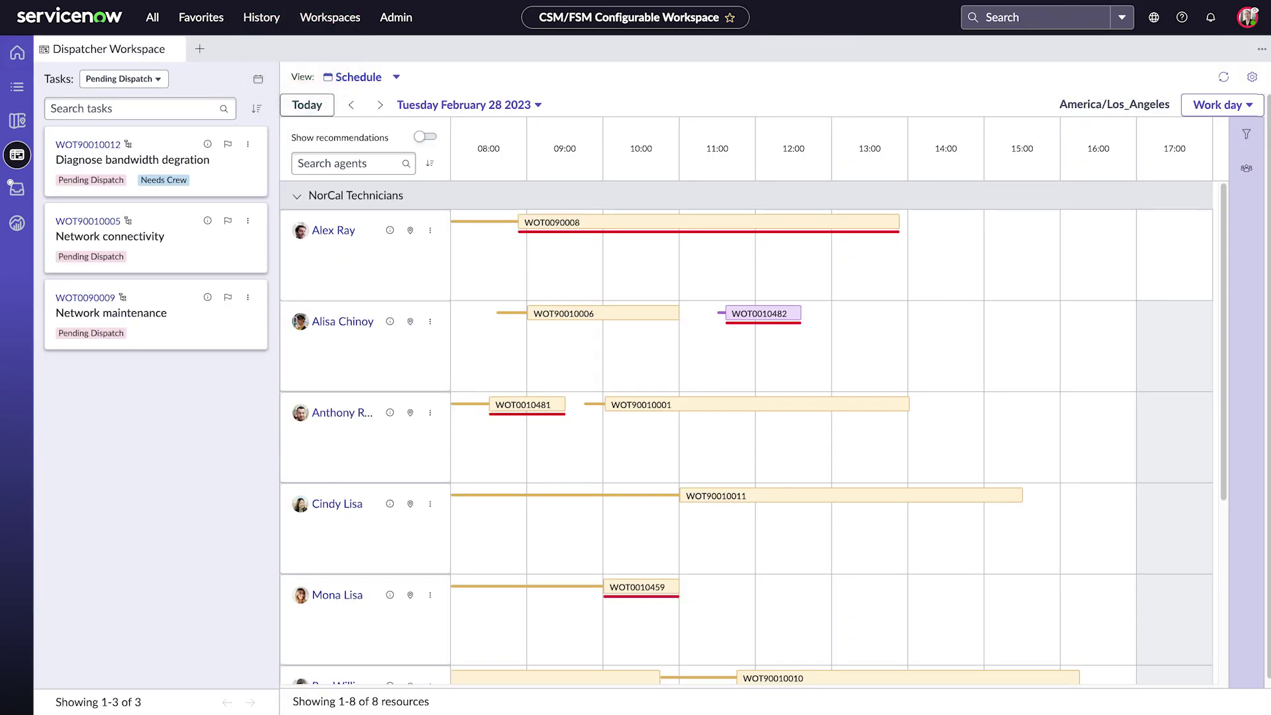
{"action": "left_click", "coordinate": [248, 221]}
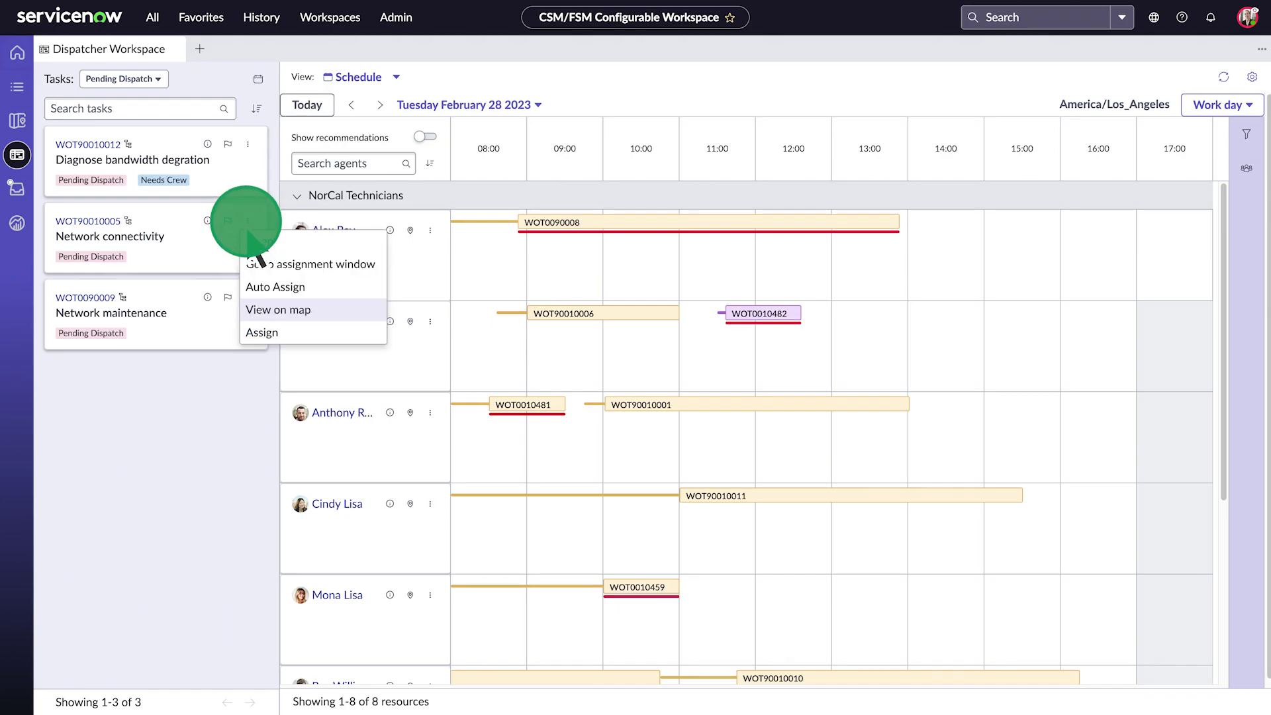
{"action": "left_click", "coordinate": [335, 310]}
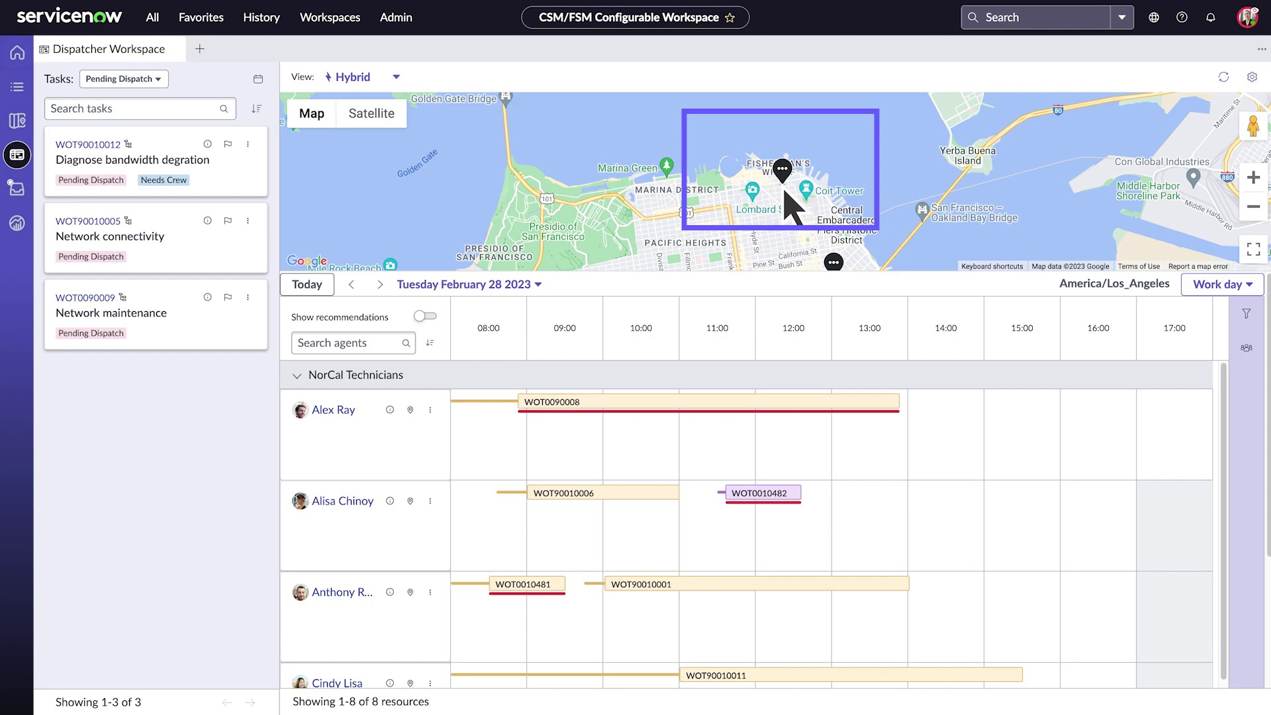
Step: Return to the Schedule view and preview the Router installation job details
{"action": "left_click", "coordinate": [351, 79]}
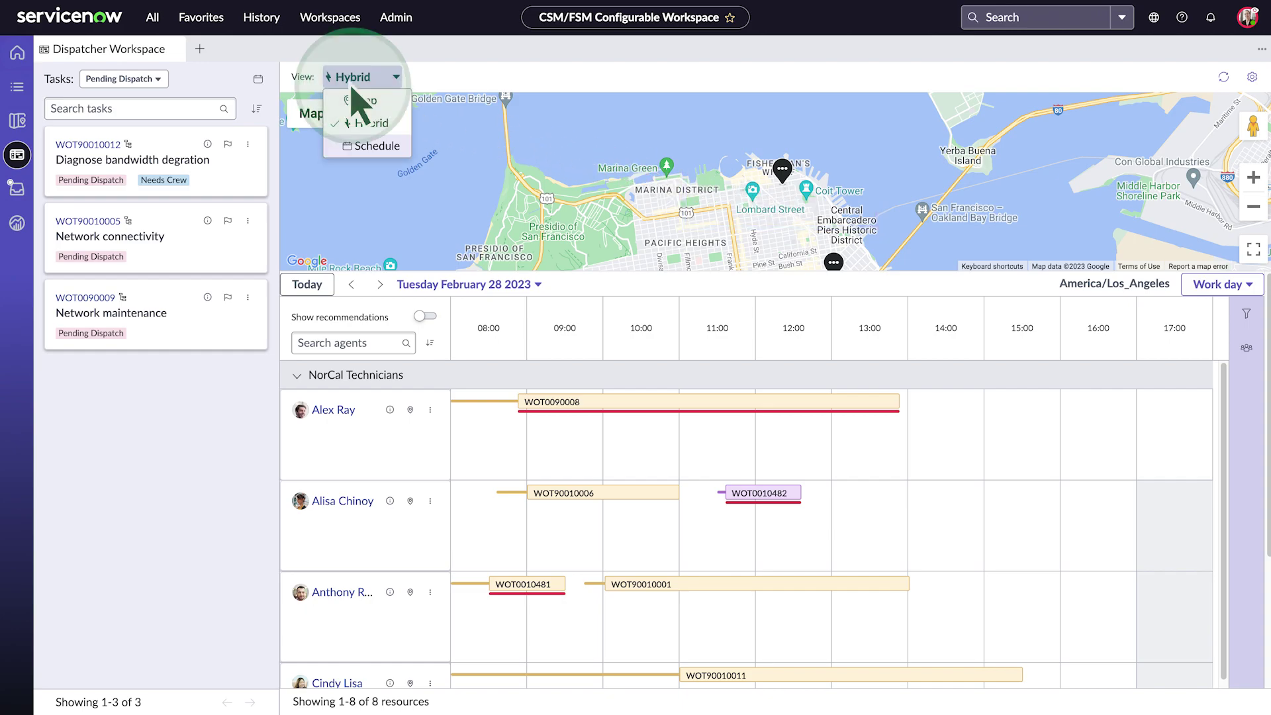
{"action": "left_click", "coordinate": [353, 146]}
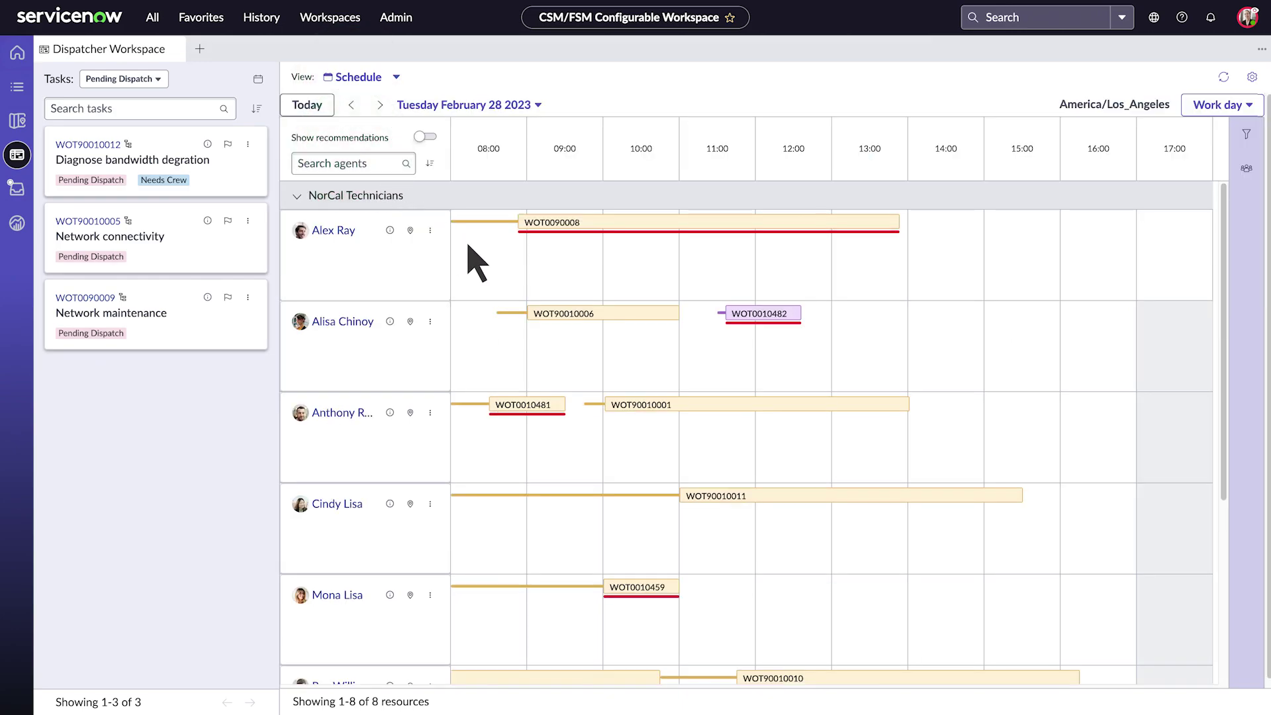
{"action": "left_click", "coordinate": [561, 315]}
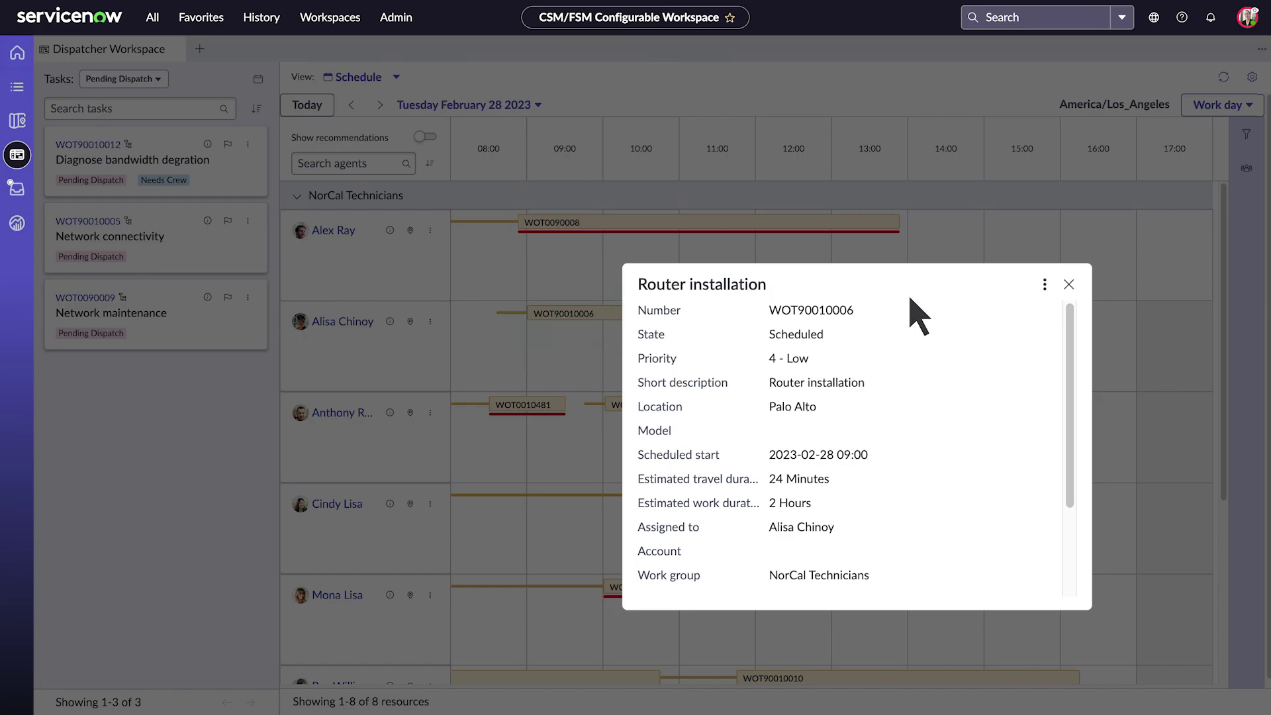
{"action": "left_click", "coordinate": [1070, 284]}
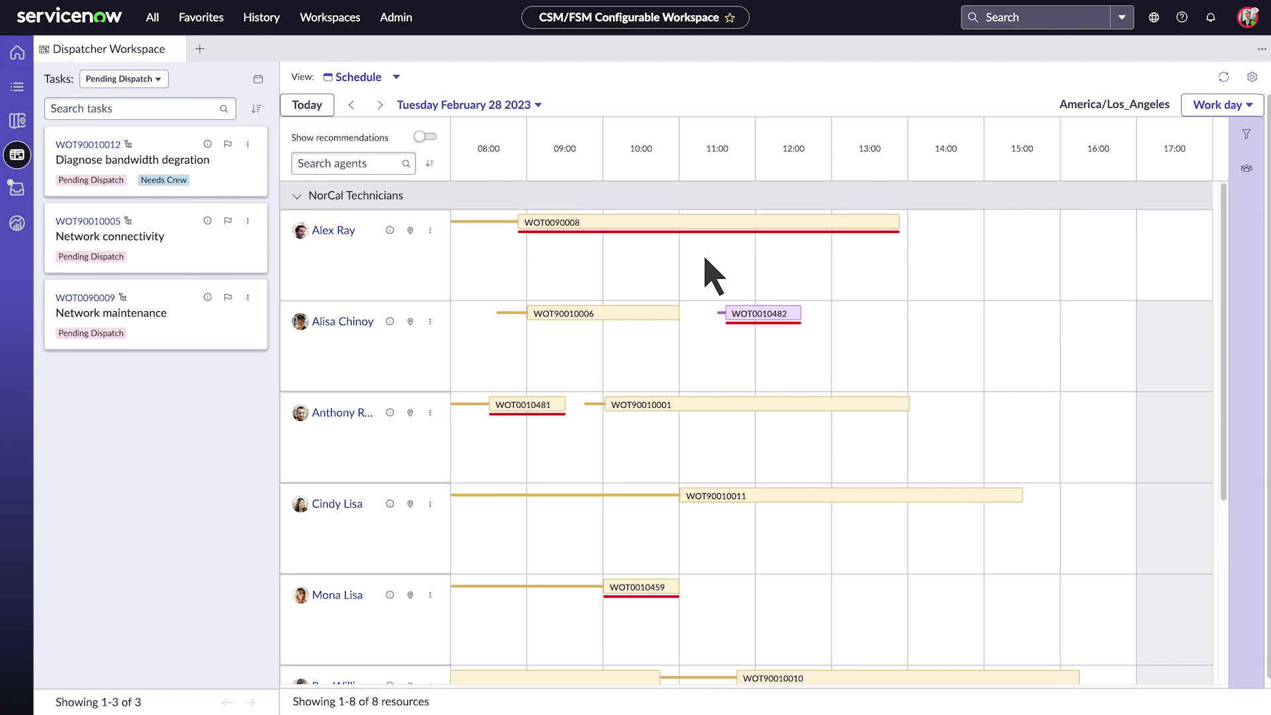
Step: Auto Assign task WOT90010005 (Network connectivity) and confirm the auto-assignment
{"action": "left_click", "coordinate": [248, 220]}
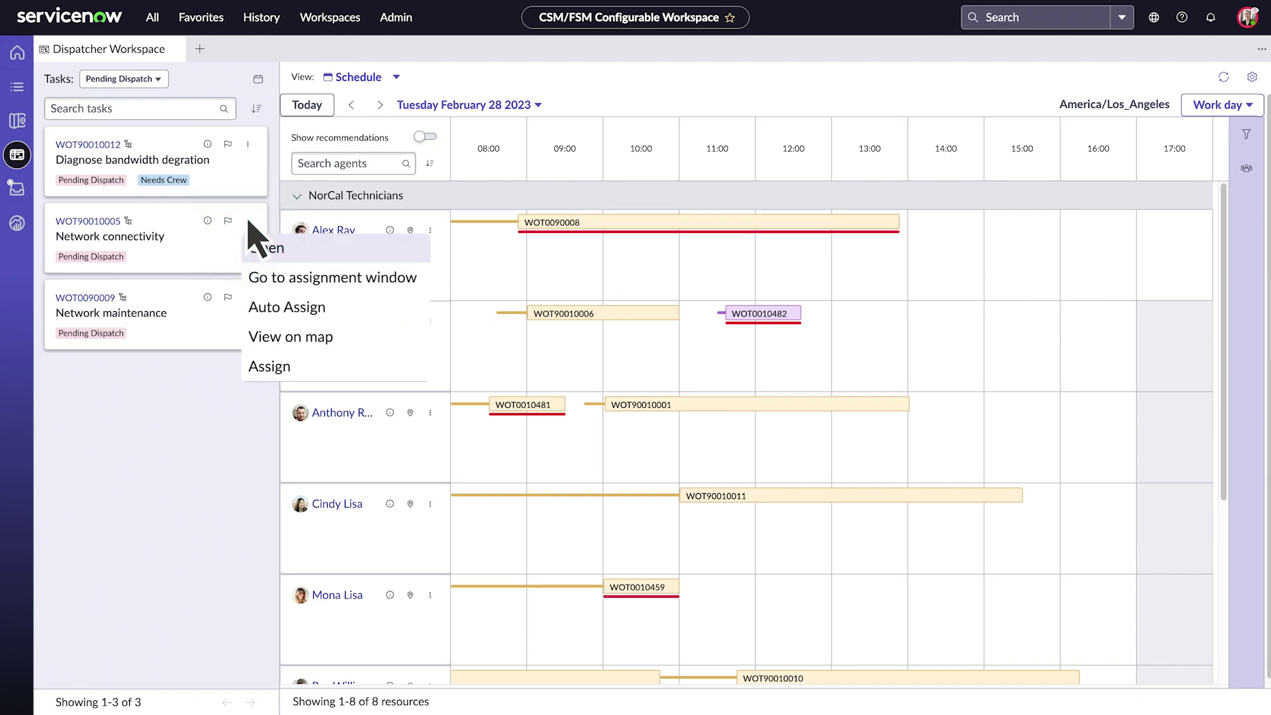
{"action": "left_click", "coordinate": [339, 310]}
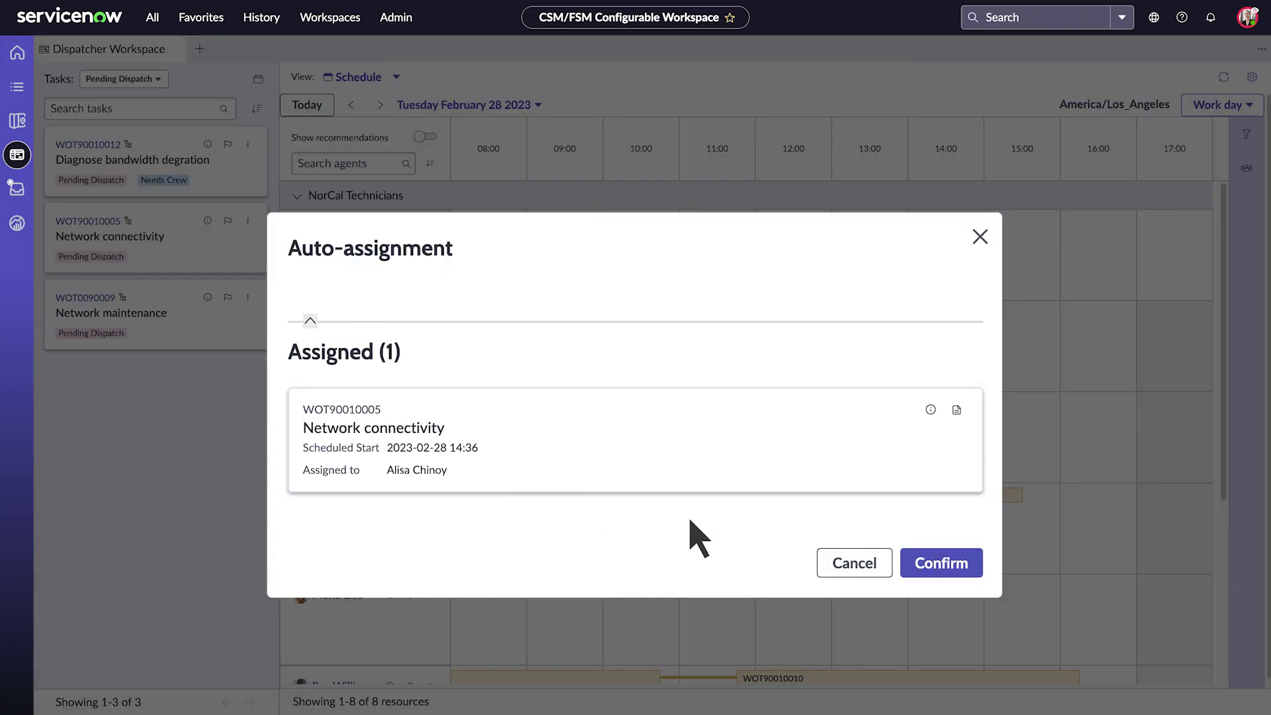
{"action": "left_click", "coordinate": [944, 571]}
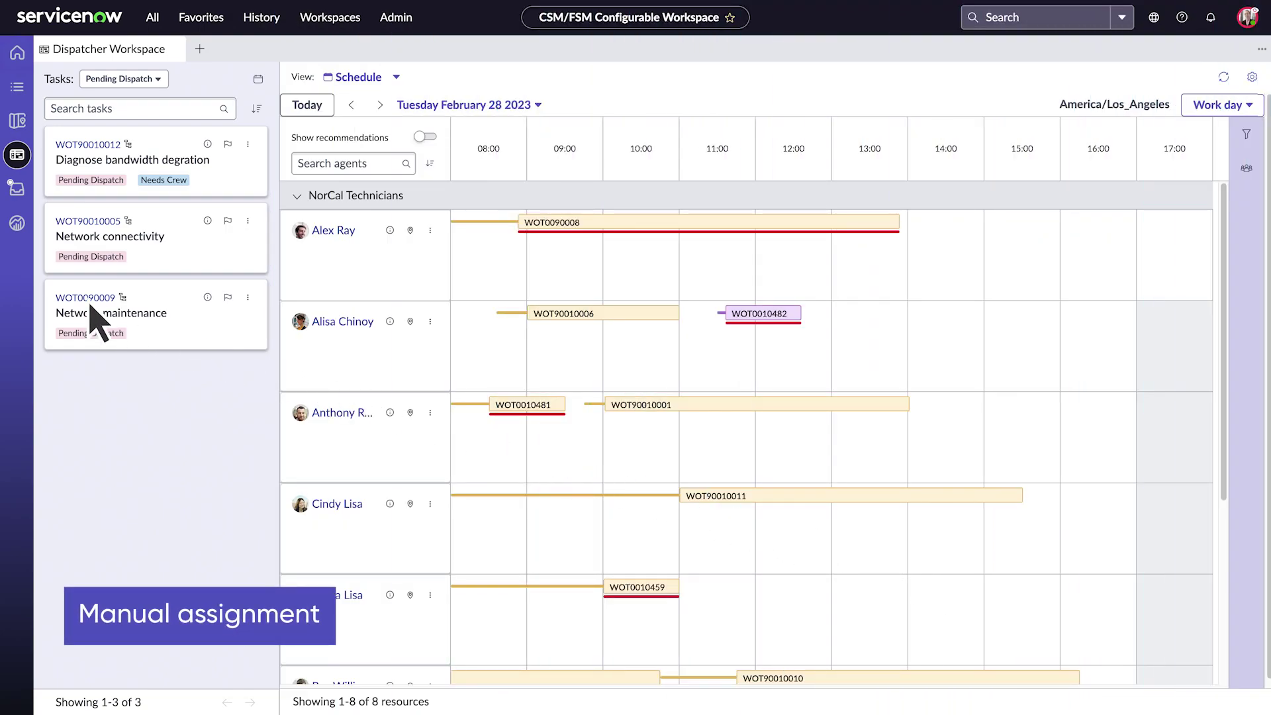
Step: Review the Network maintenance task, show recommended agents, and display its assignment time window
{"action": "left_click", "coordinate": [93, 311]}
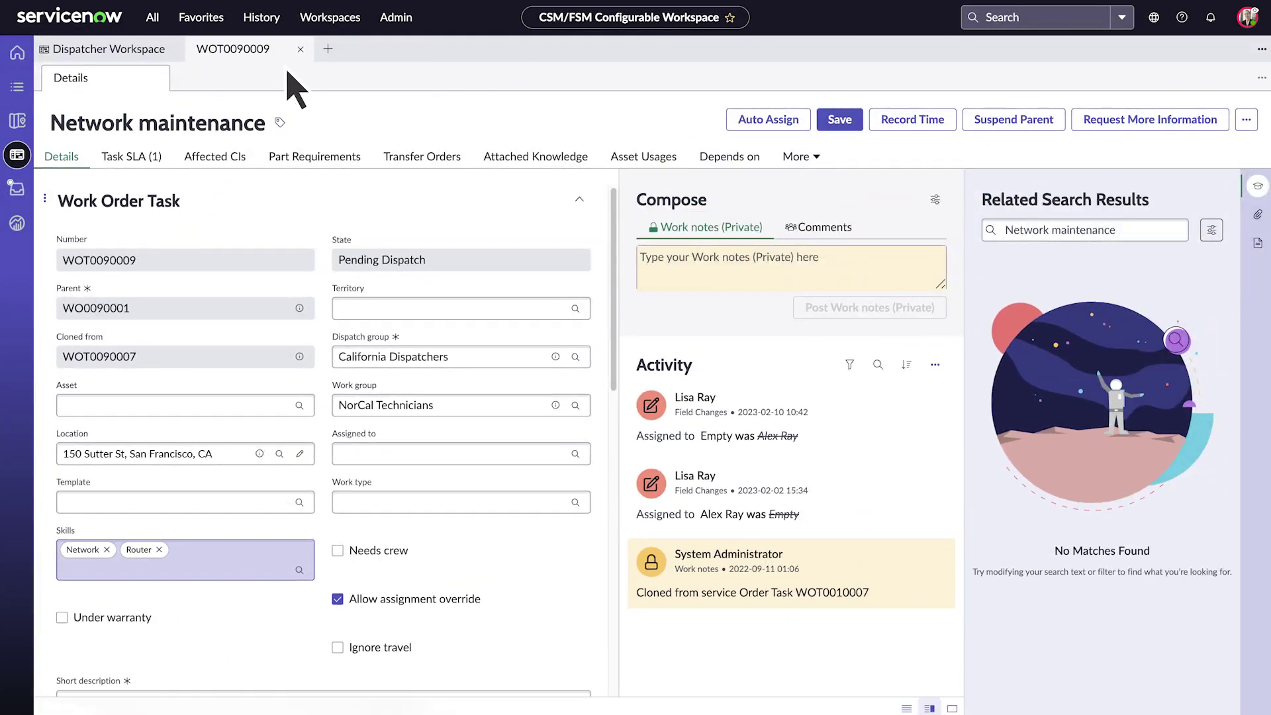
{"action": "left_click", "coordinate": [286, 49]}
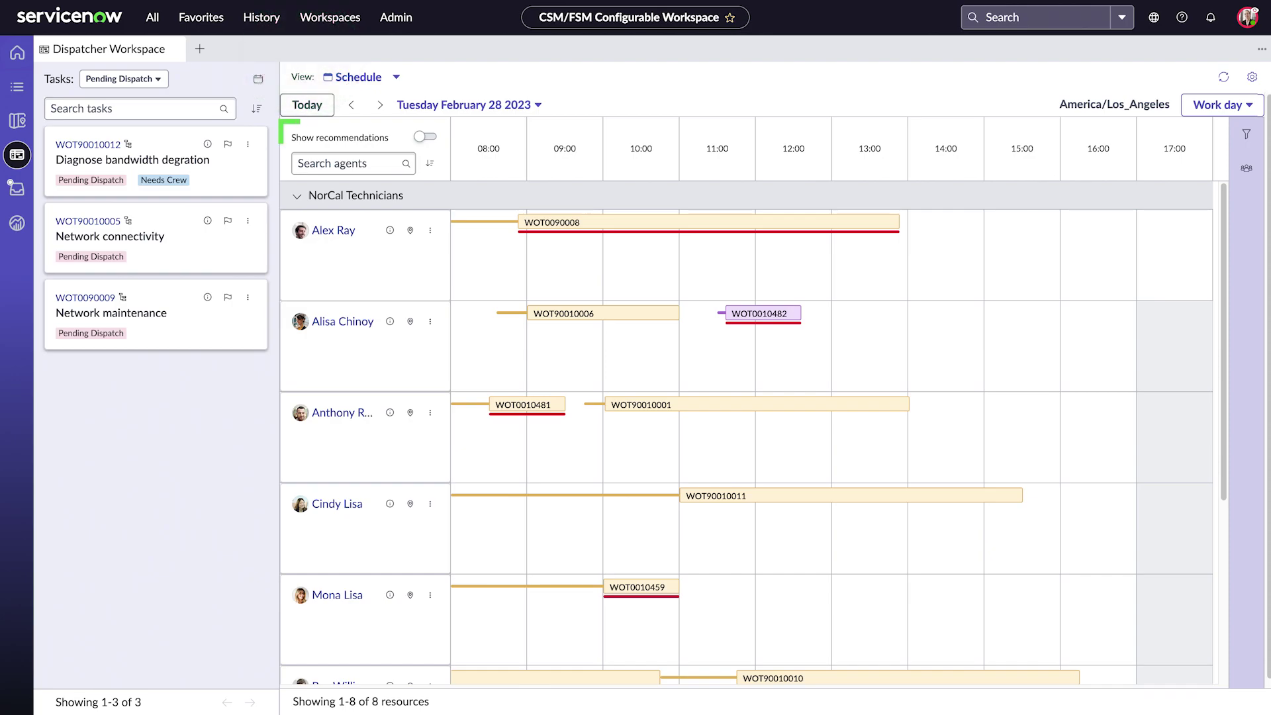
{"action": "left_click", "coordinate": [425, 137]}
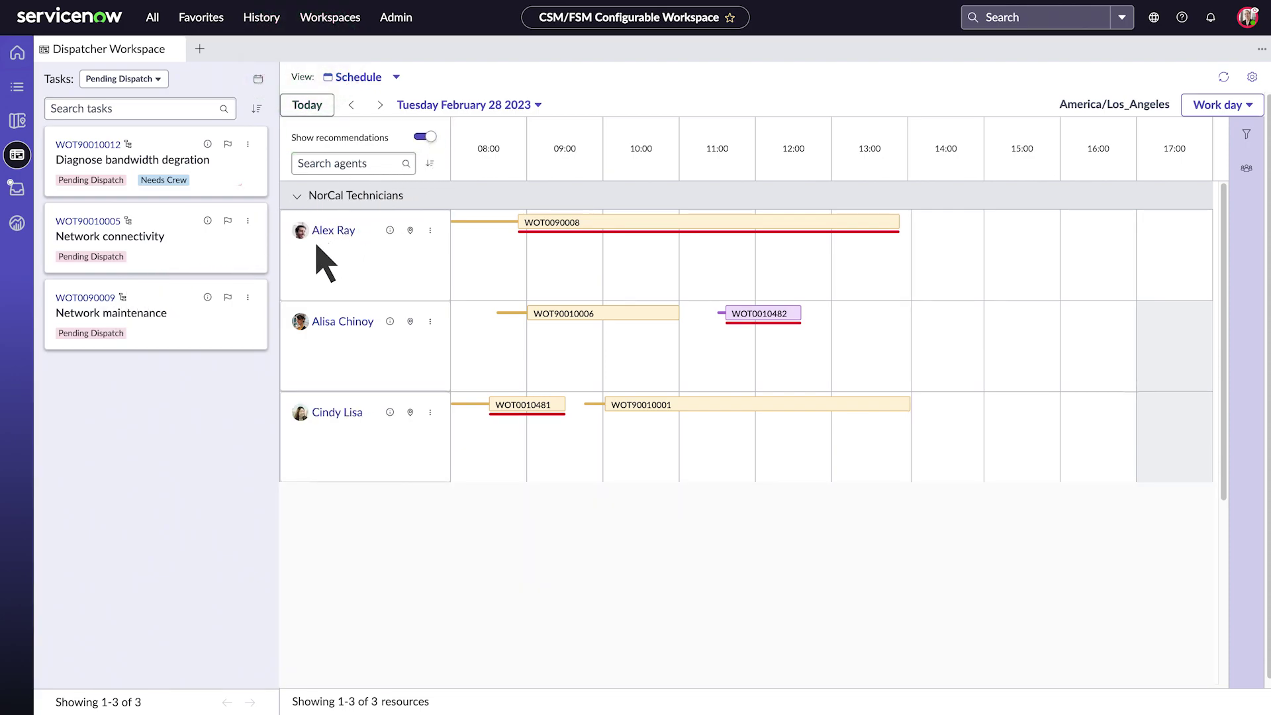
{"action": "left_click", "coordinate": [248, 298]}
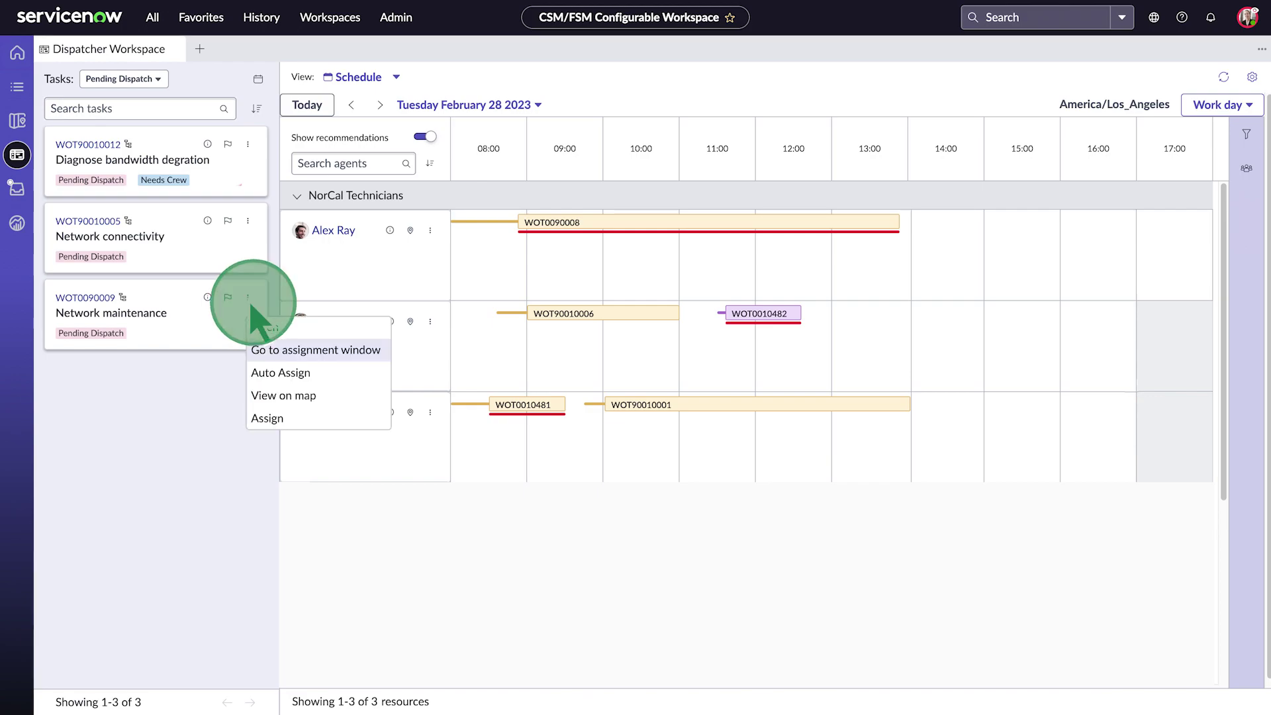
{"action": "left_click", "coordinate": [315, 351]}
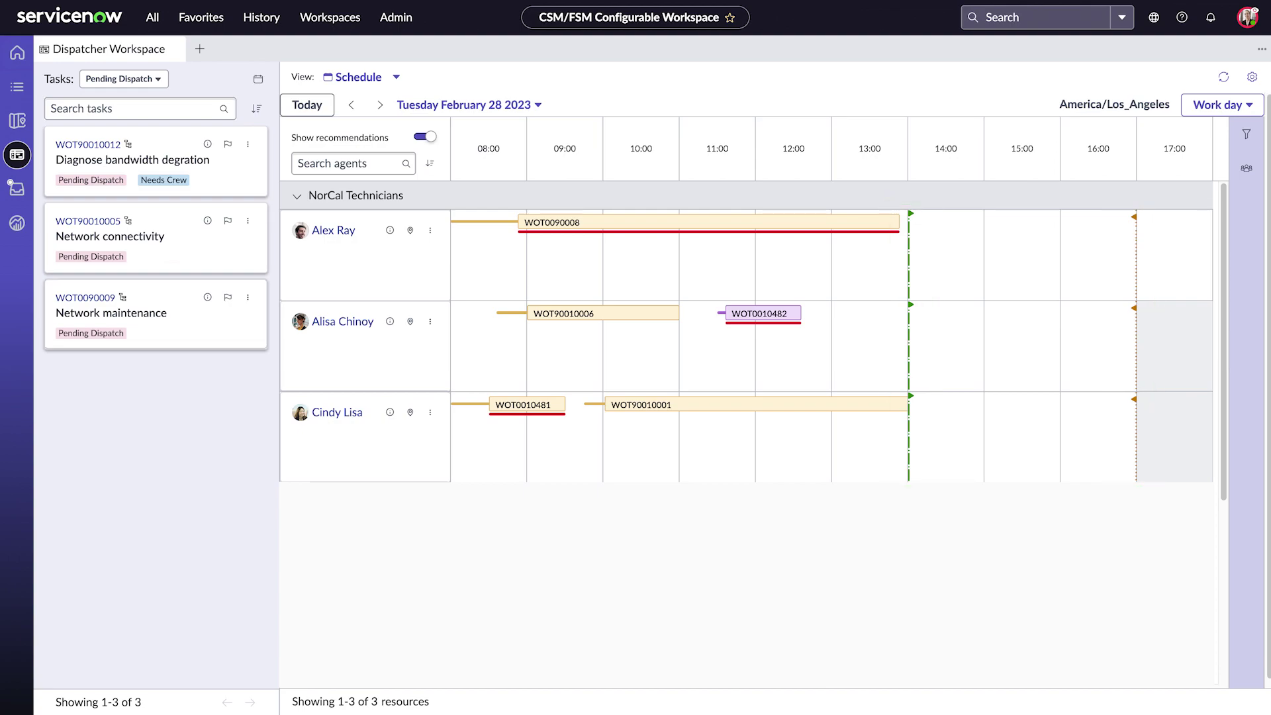
{"action": "left_click", "coordinate": [186, 296]}
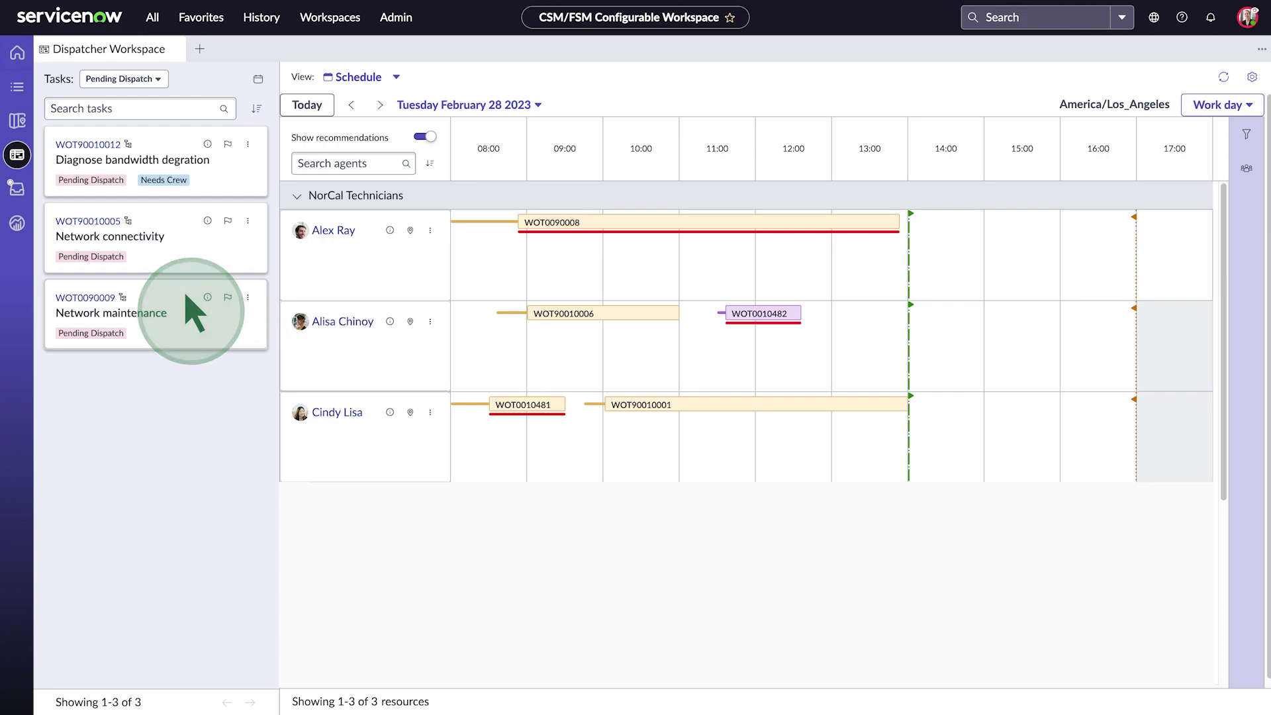
{"action": "left_click_drag", "start_coordinate": [186, 296], "coordinate": [1039, 245]}
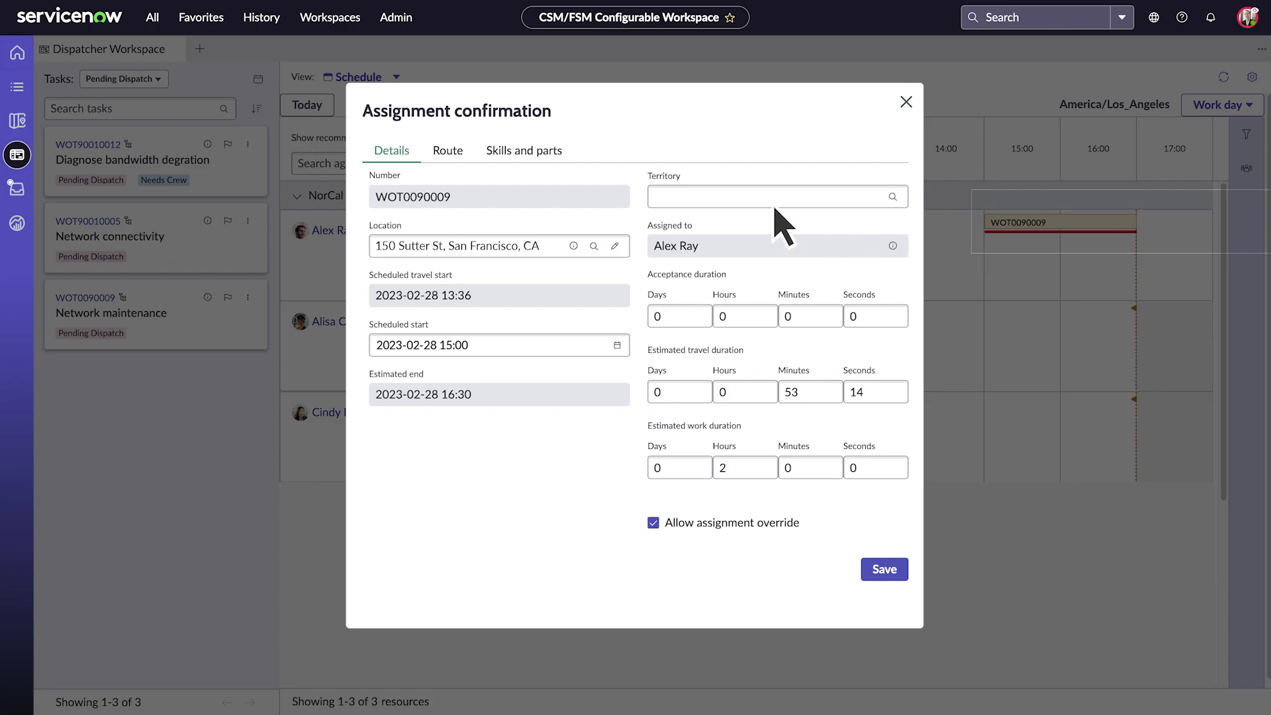
{"action": "left_click", "coordinate": [448, 153]}
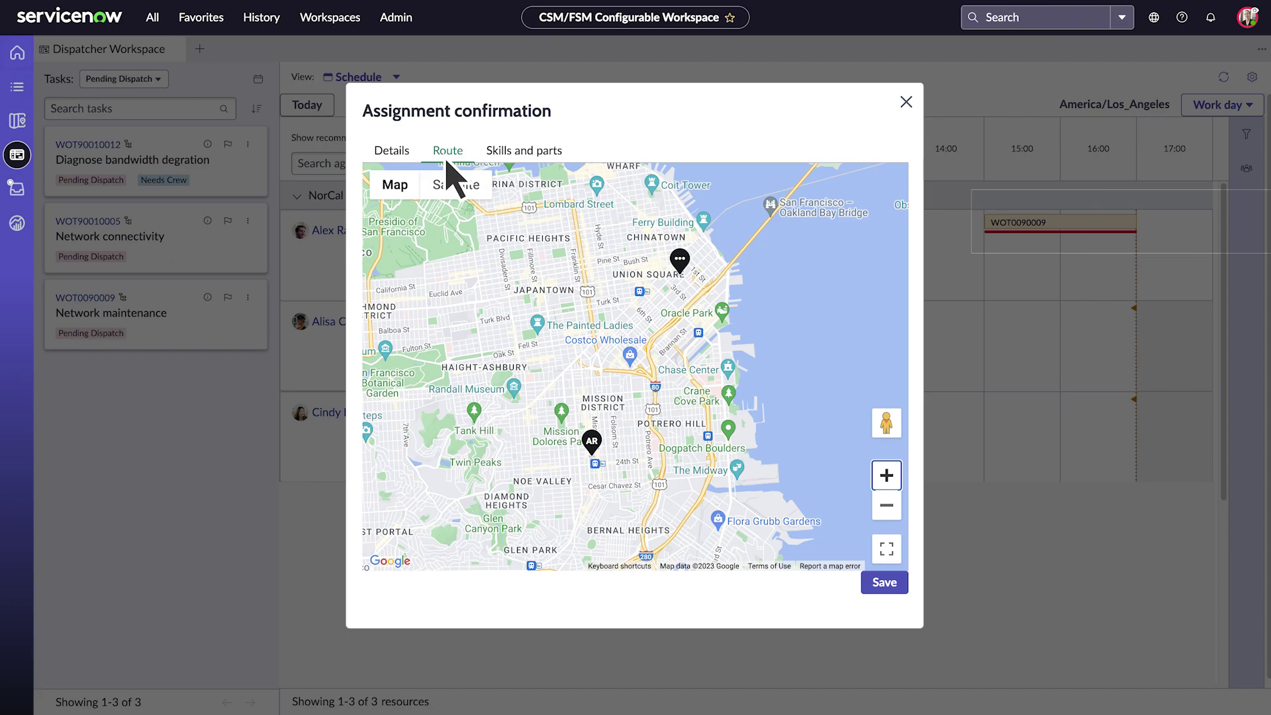
{"action": "left_click", "coordinate": [524, 159]}
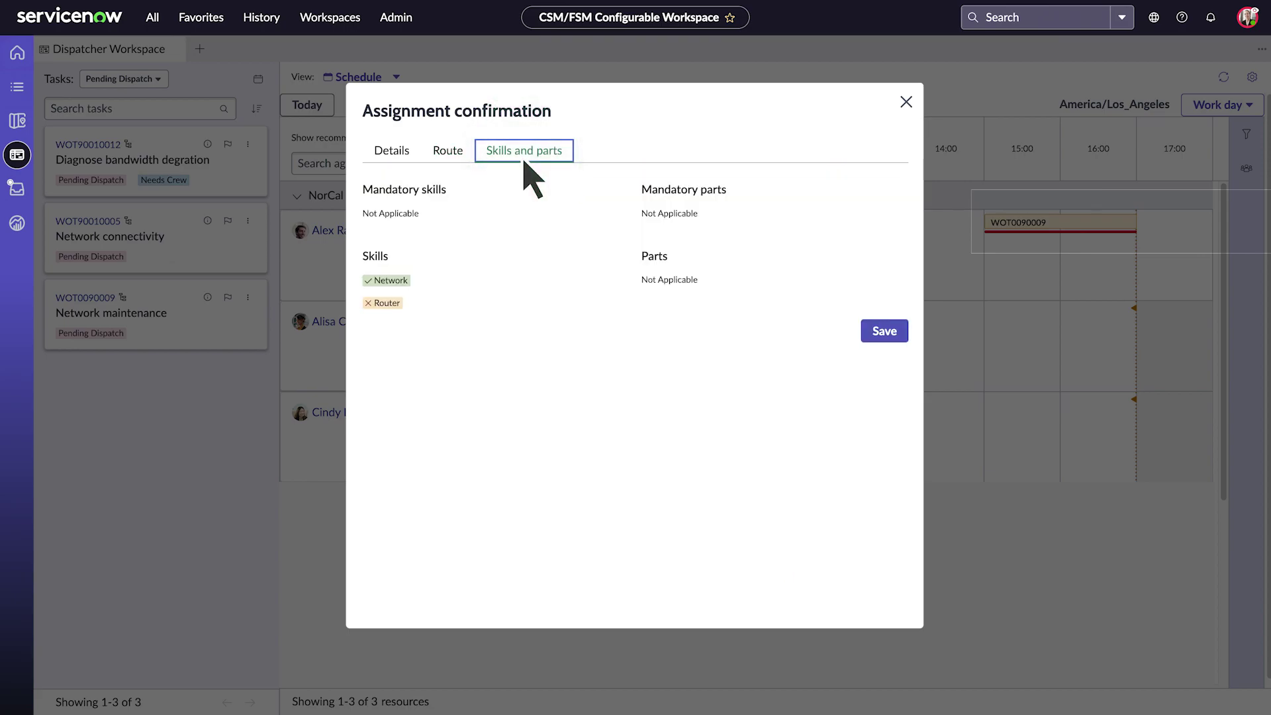
{"action": "left_click", "coordinate": [888, 337]}
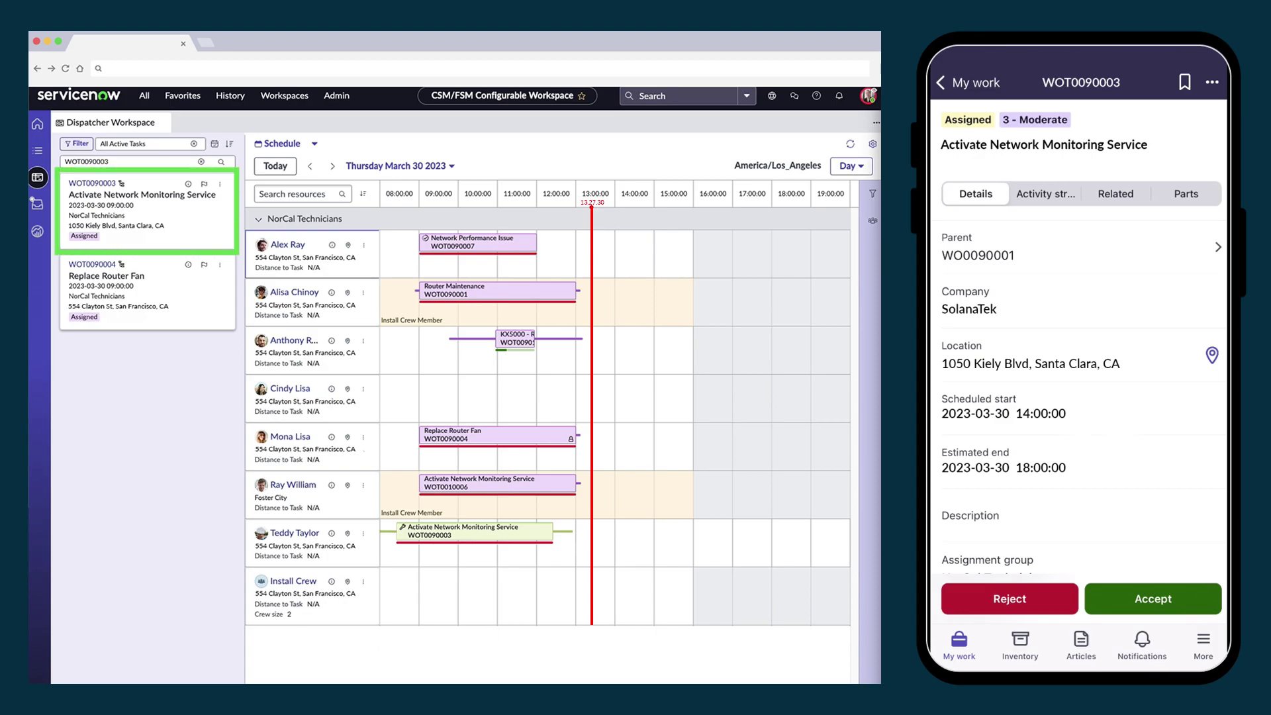
Step: In the mobile app, Accept WOT0090003, Start travel, then Start work
{"action": "left_click", "coordinate": [1152, 599]}
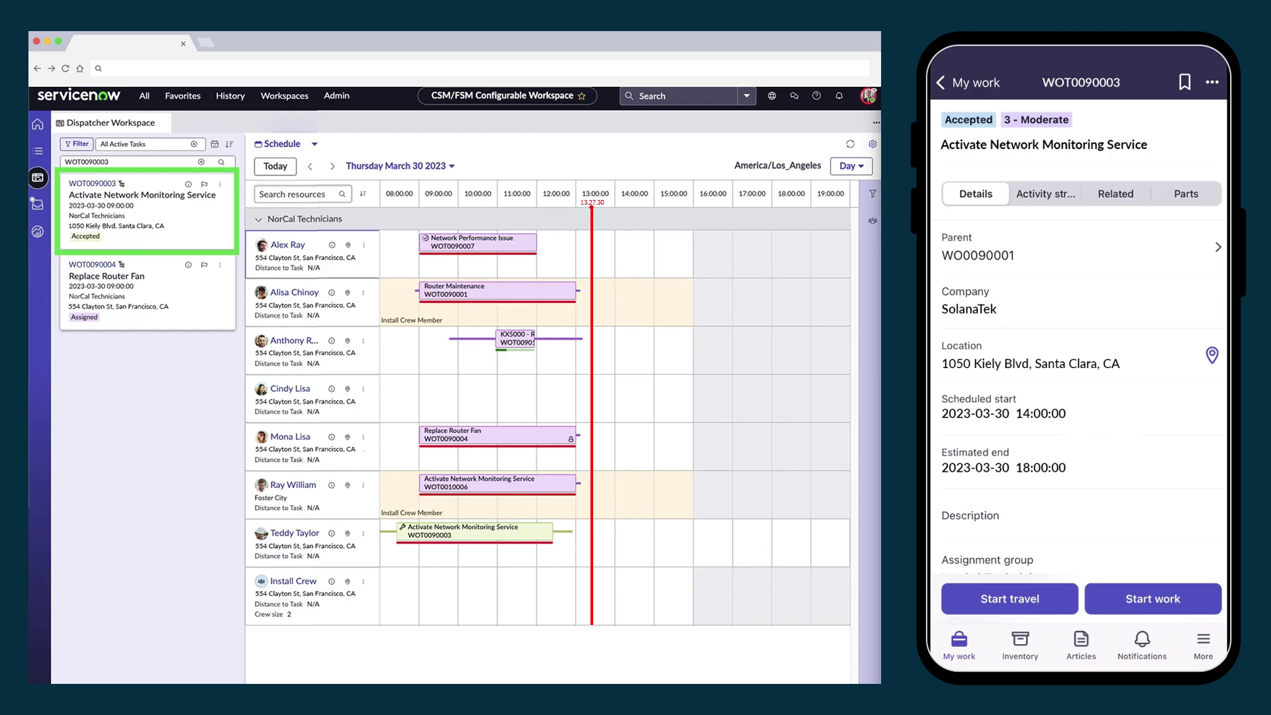
{"action": "left_click", "coordinate": [1011, 599]}
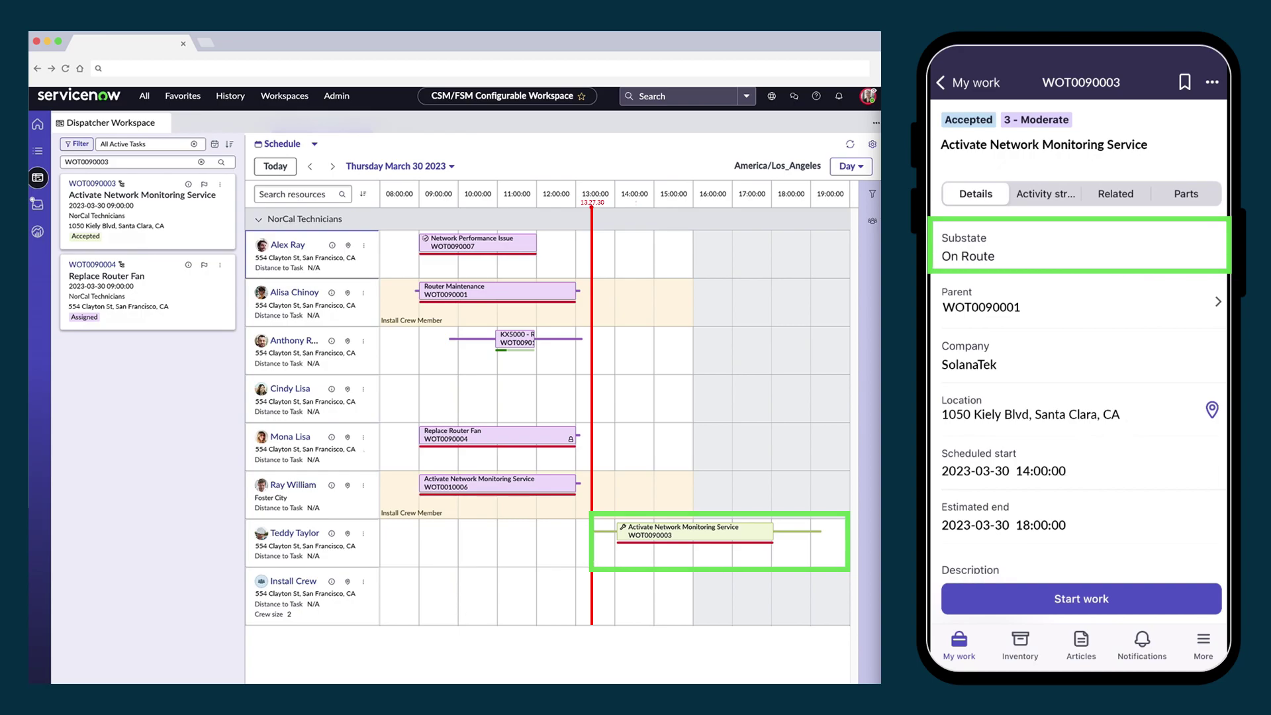
{"action": "left_click", "coordinate": [1081, 598]}
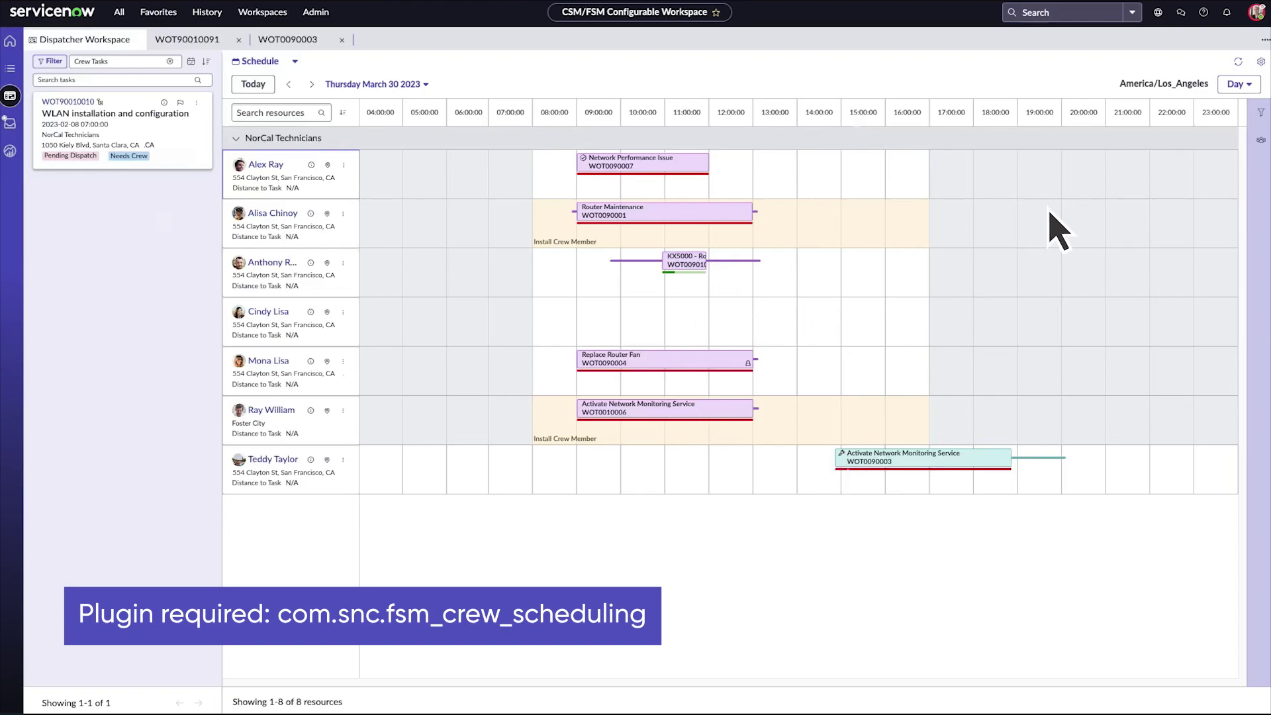
Step: Add Install Crew from the Crews panel and auto-assign it the WLAN installation and configuration task
{"action": "left_click", "coordinate": [1261, 140]}
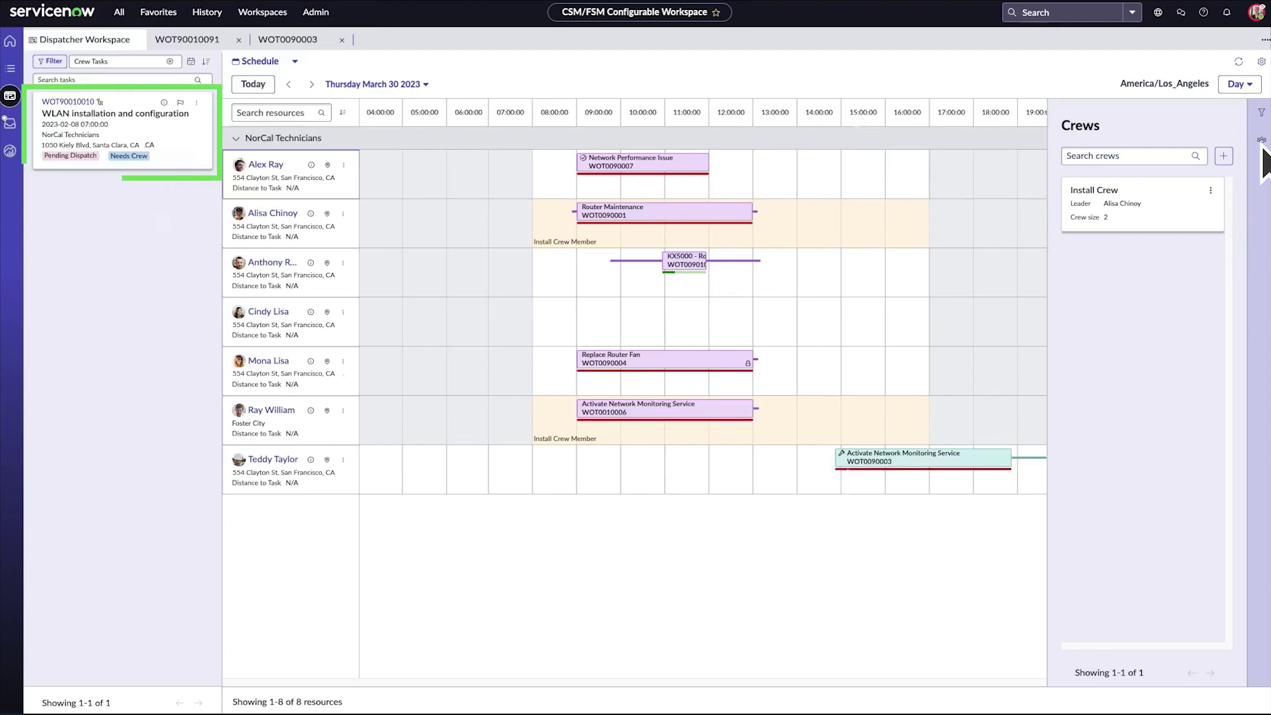
{"action": "left_click", "coordinate": [181, 148]}
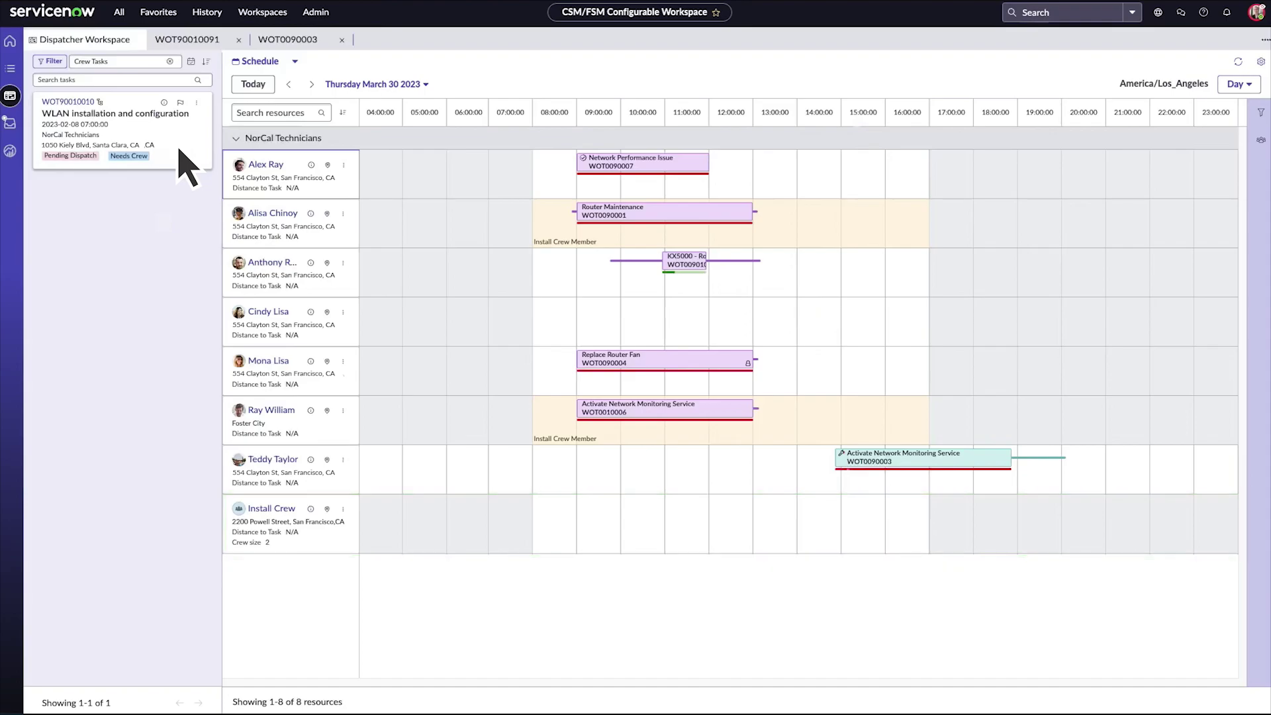
{"action": "left_click", "coordinate": [196, 103]}
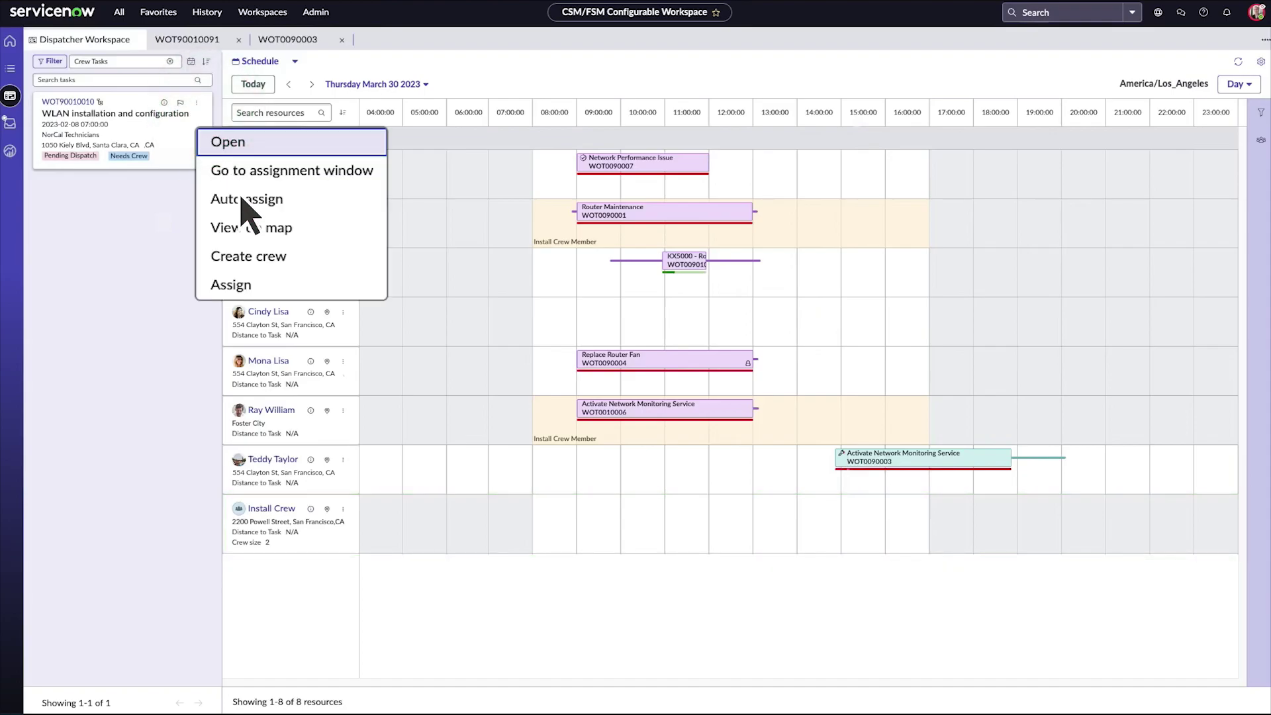
{"action": "left_click", "coordinate": [246, 200]}
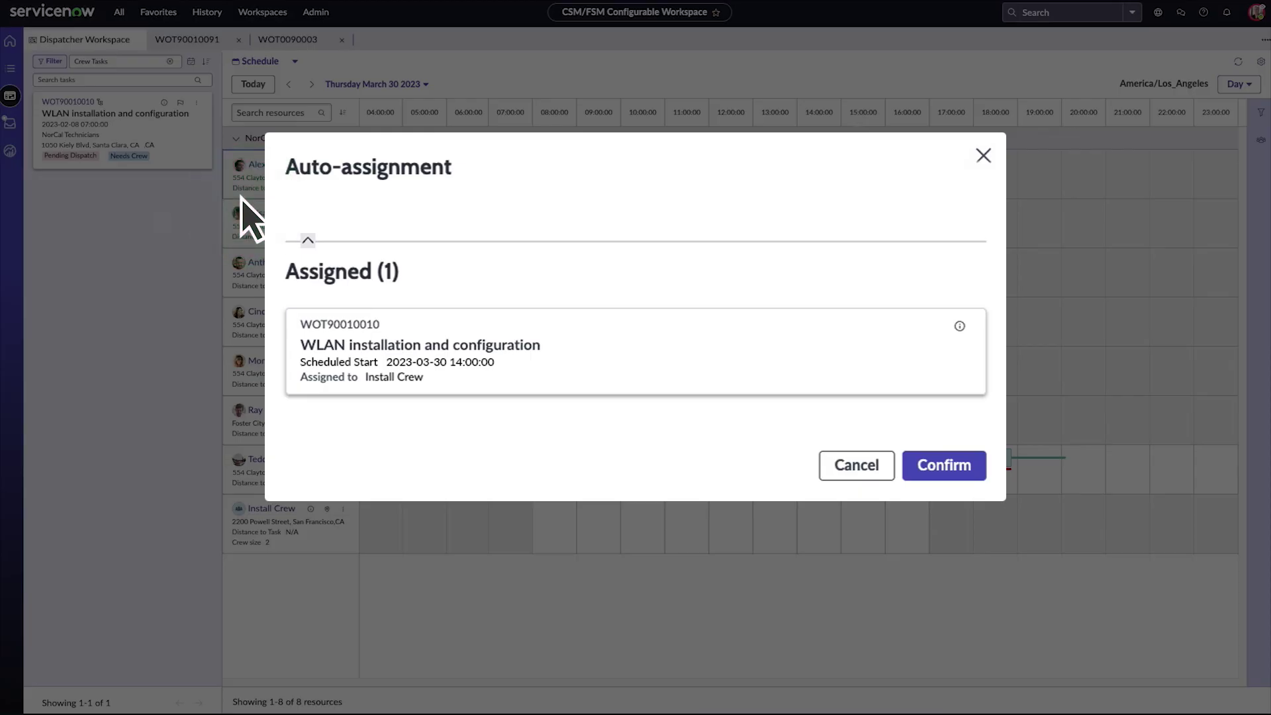
{"action": "left_click", "coordinate": [945, 482]}
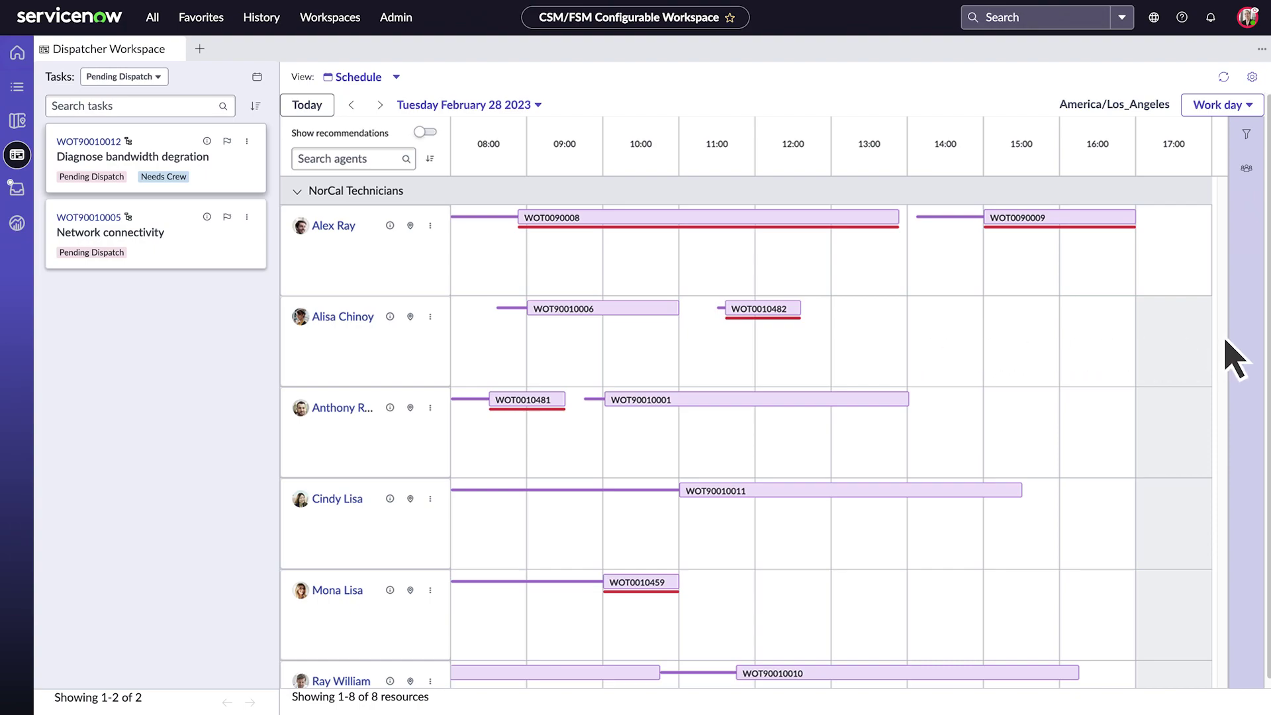
Step: Drag the Diagnose bandwidth degration card onto the Acme Services contractor row
{"action": "scroll", "coordinate": [1230, 397], "scroll_direction": "down", "scroll_amount": 5}
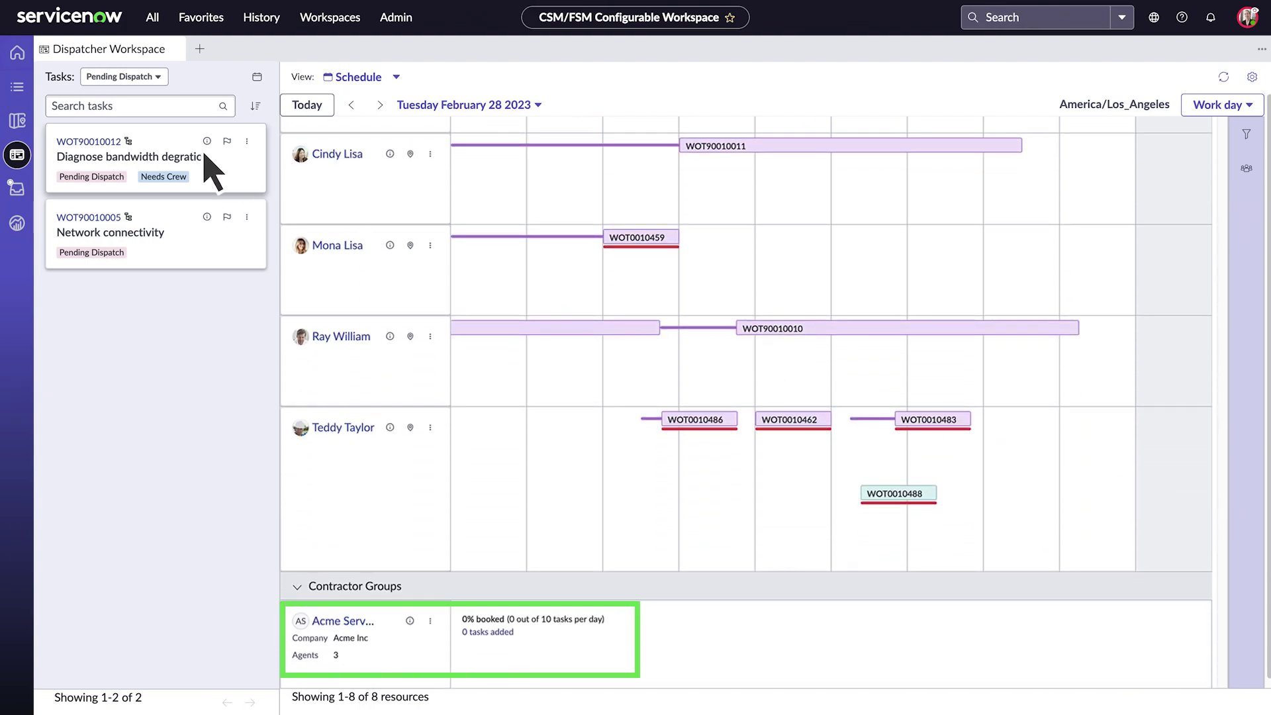
{"action": "left_click_drag", "start_coordinate": [204, 155], "coordinate": [490, 639]}
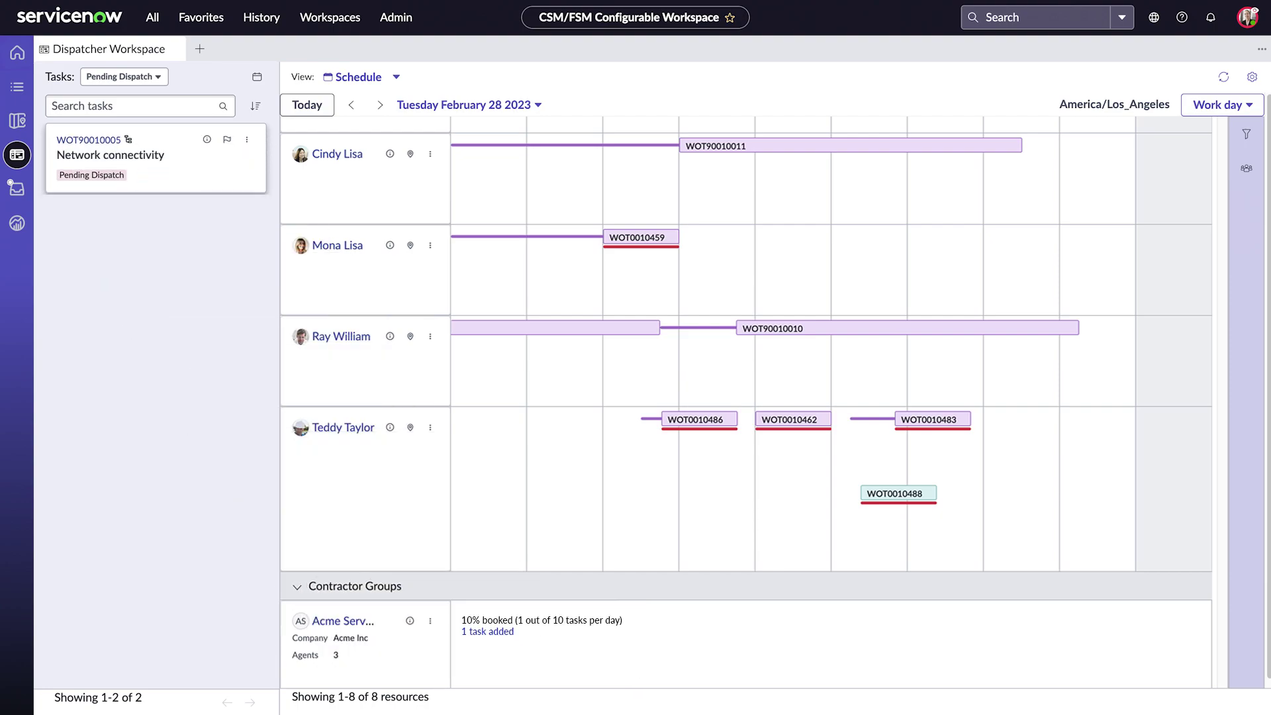